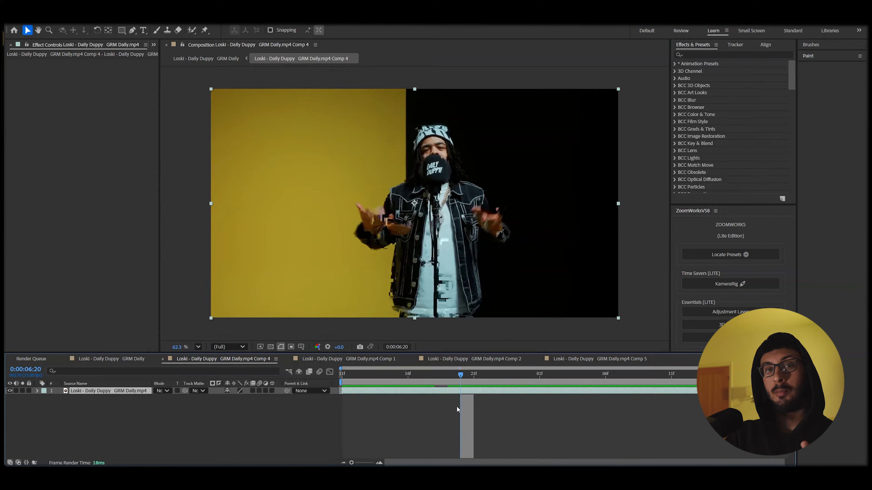
Apply the 3D Camera Tracker to the performer footage from the quick effect search.
key(ctrl+space)
text(3d)
click(382, 400)
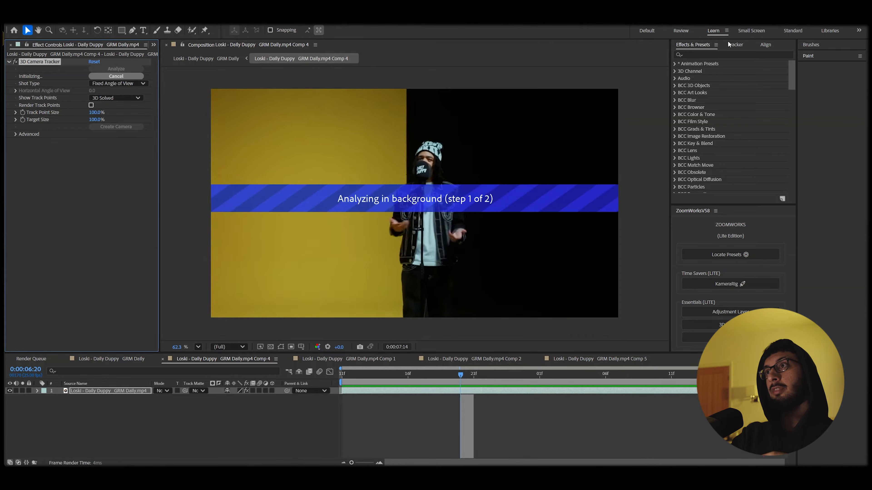
Run Track Motion, then turn on Motion Blur and 3D Layer for the footage layer.
click(734, 45)
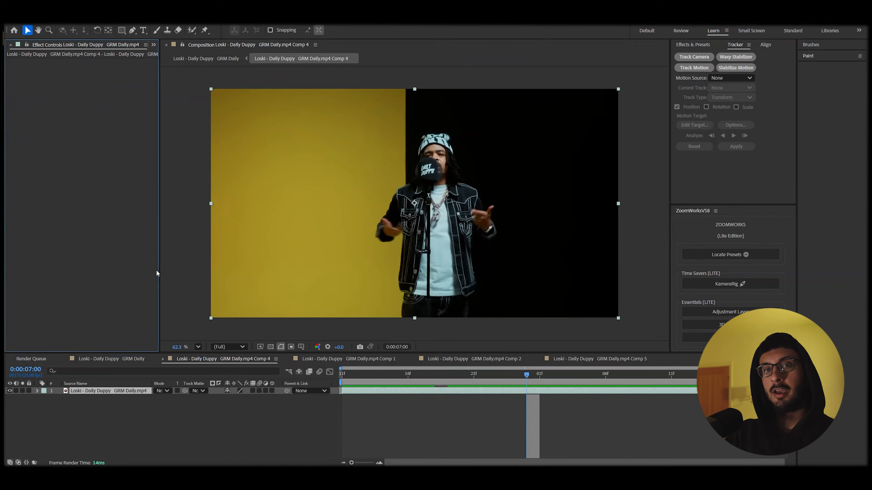
click(693, 67)
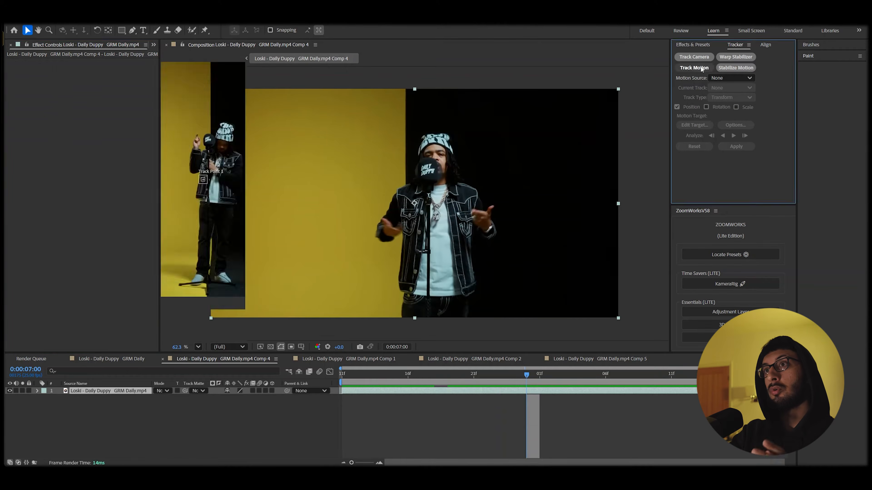
scroll(507, 207, up, 3)
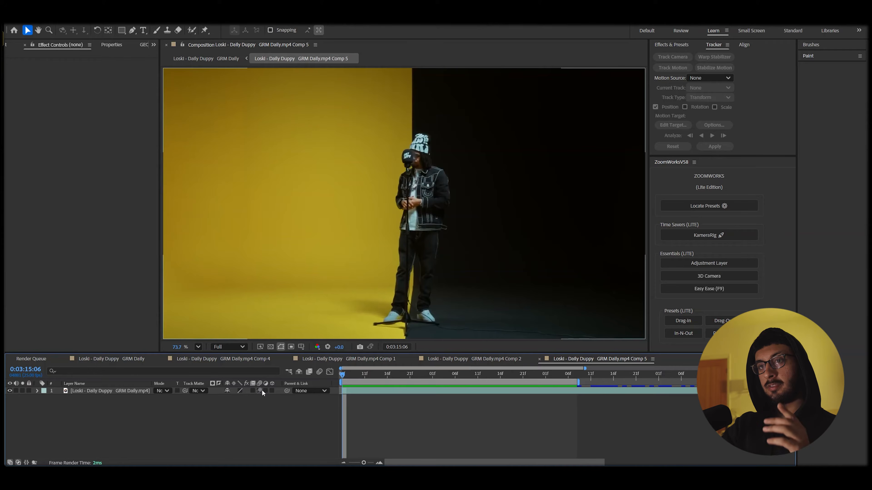
click(260, 390)
click(272, 390)
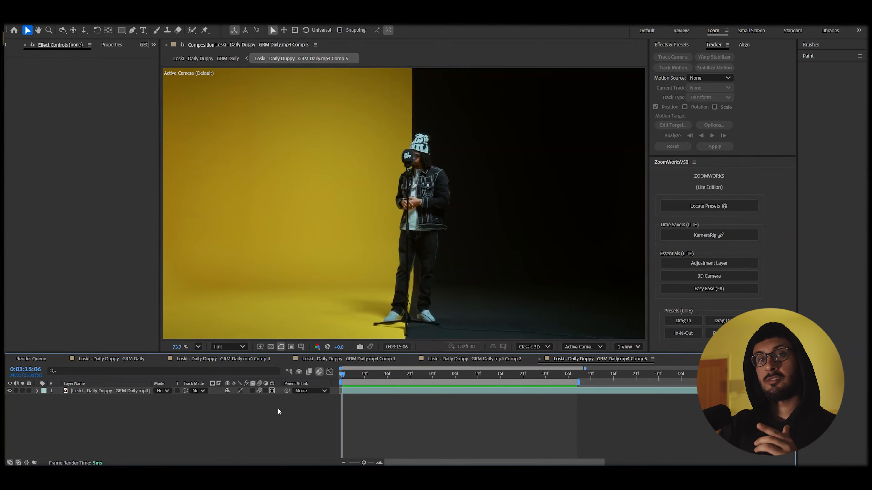
Create a paragraph text layer on the left of the frame reading 'LOSKI'.
key(ctrl+t)
drag(186, 139, 387, 219)
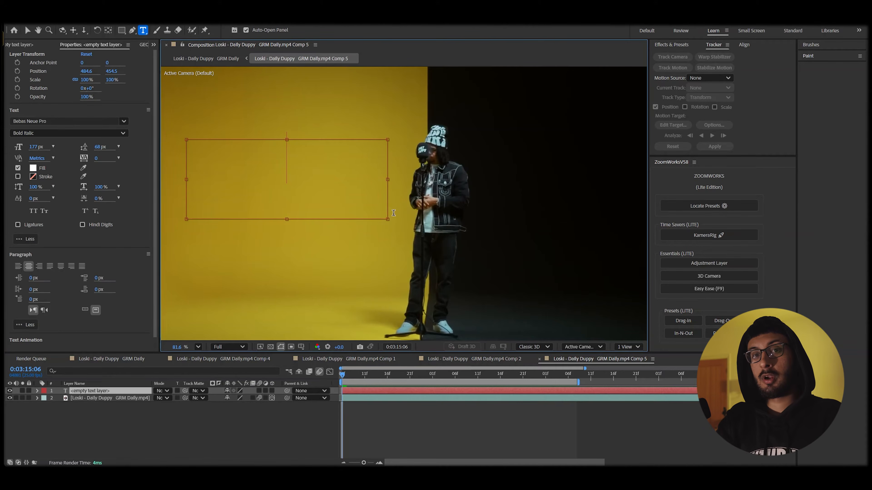
text(LOSKI)
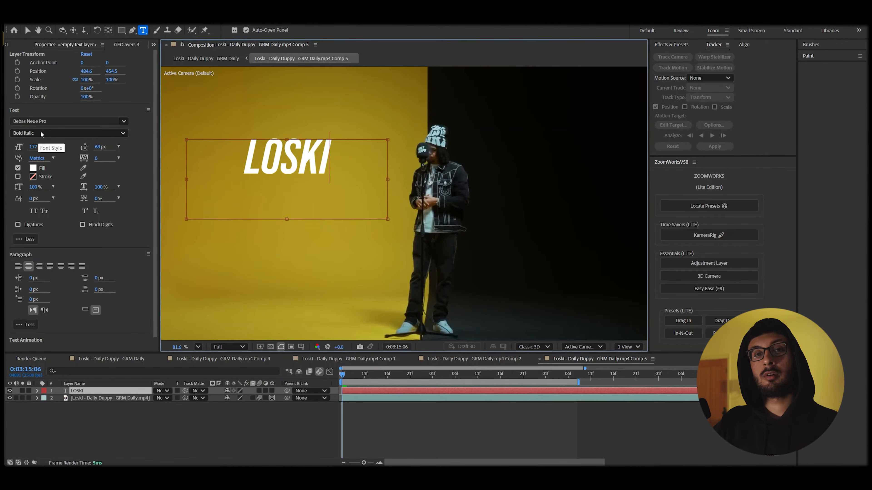
Style LOSKI with no fill and a 3 px FEFF00 yellow stroke.
key(ctrl+a)
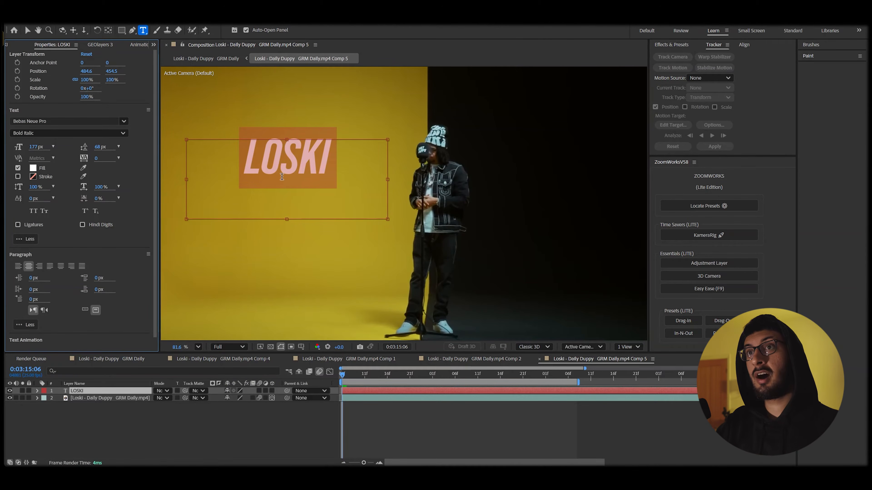
click(18, 168)
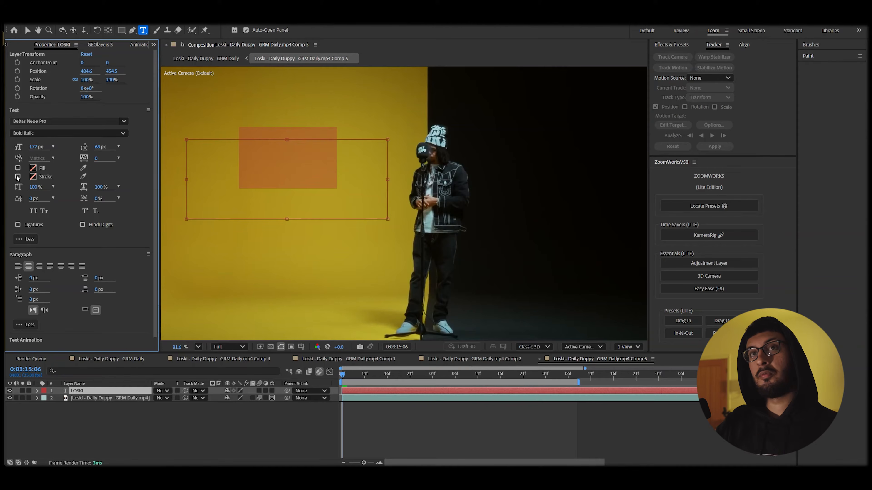
click(18, 177)
click(33, 176)
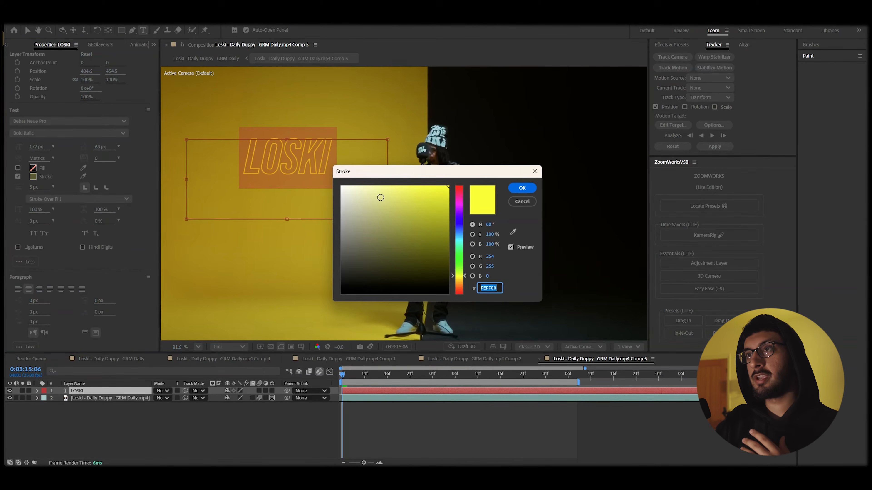
click(521, 189)
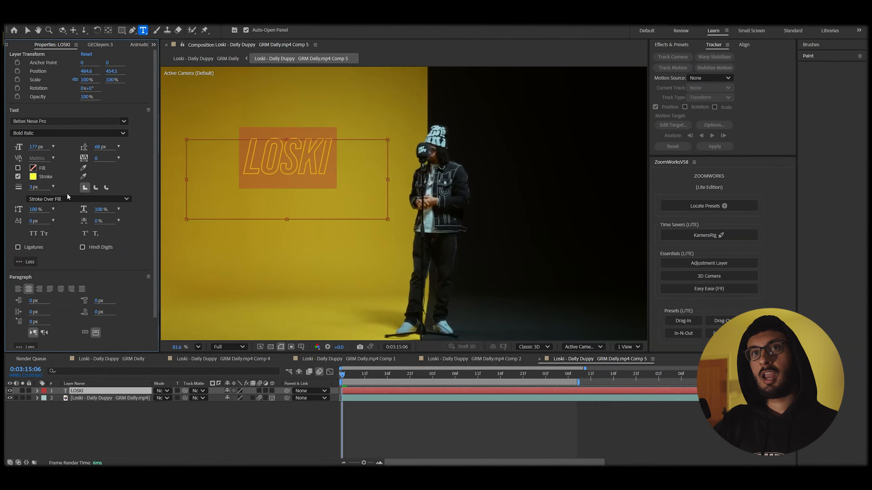
drag(34, 189, 46, 193)
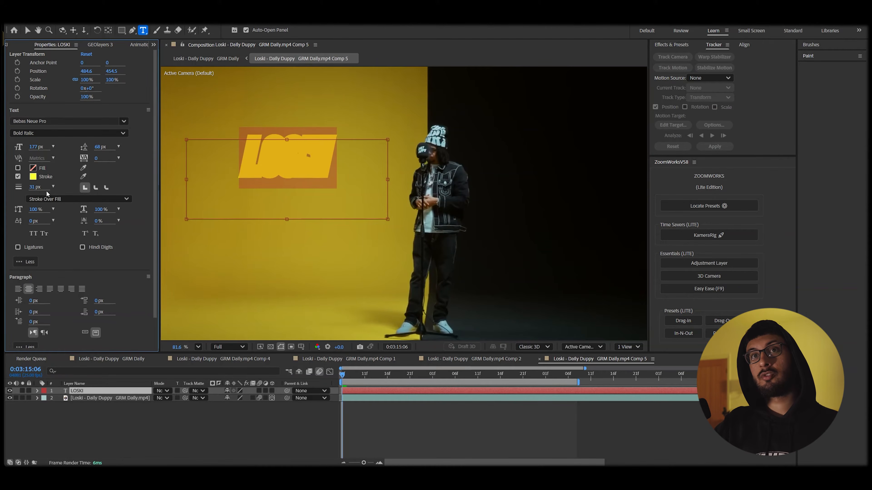
key(Return)
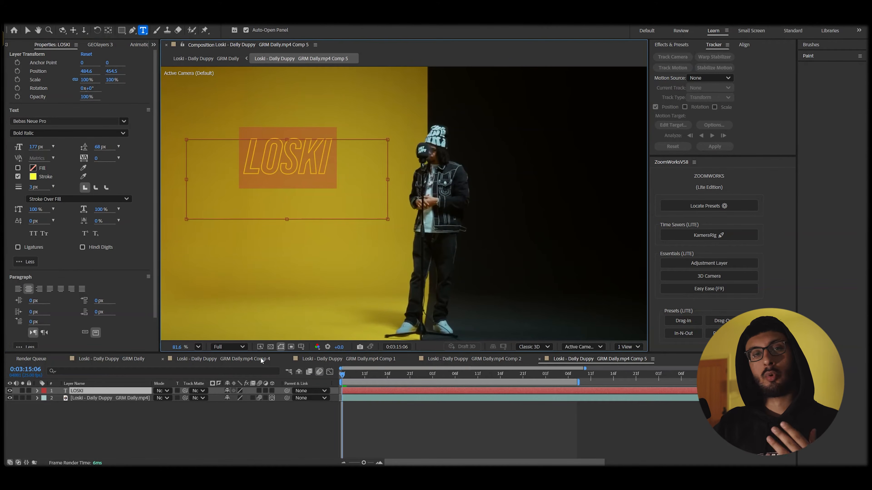
click(409, 442)
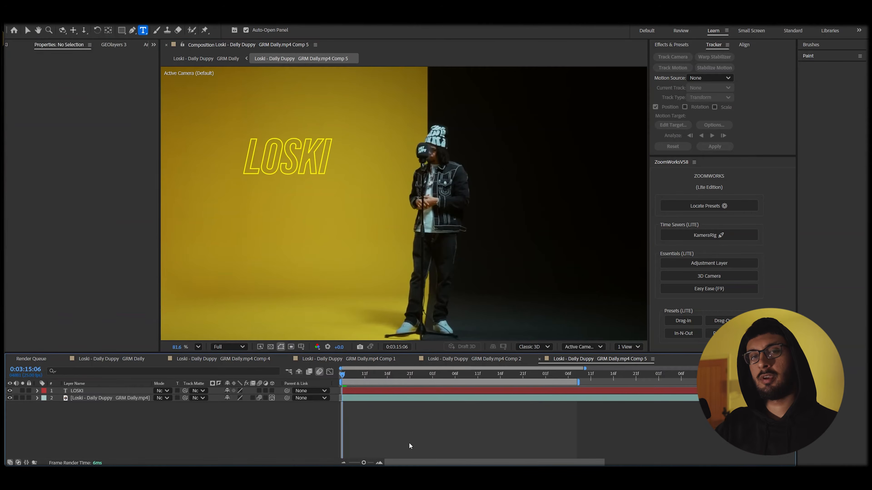
Apply Deep Glow and Drop Shadow to the LOSKI text layer.
click(388, 390)
key(ctrl+space)
text(dee)
key(Return)
key(ctrl+space)
text(dro)
key(Return)
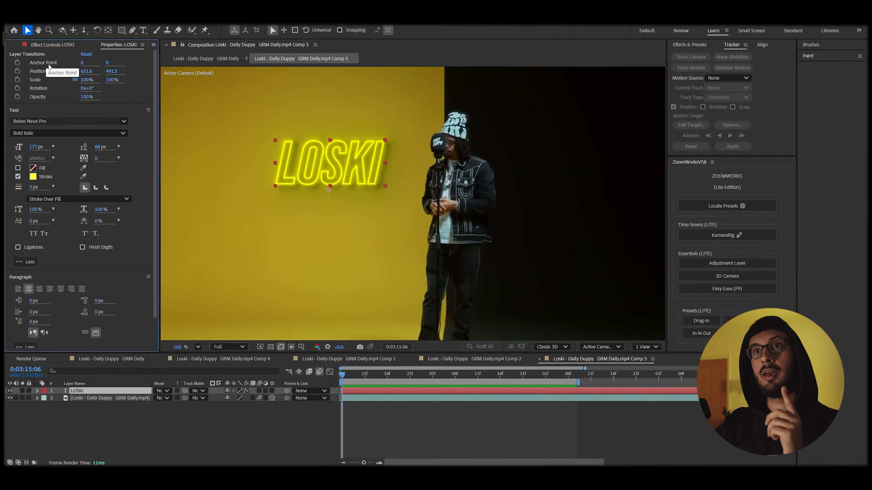
Move LOSKI lower in the frame and adjust its Anchor Point Y.
scroll(305, 207, up, 5)
drag(347, 161, 369, 235)
mouse_move(110, 63)
mouse_down()
mouse_move(121, 91)
mouse_move(101, 73)
mouse_up()
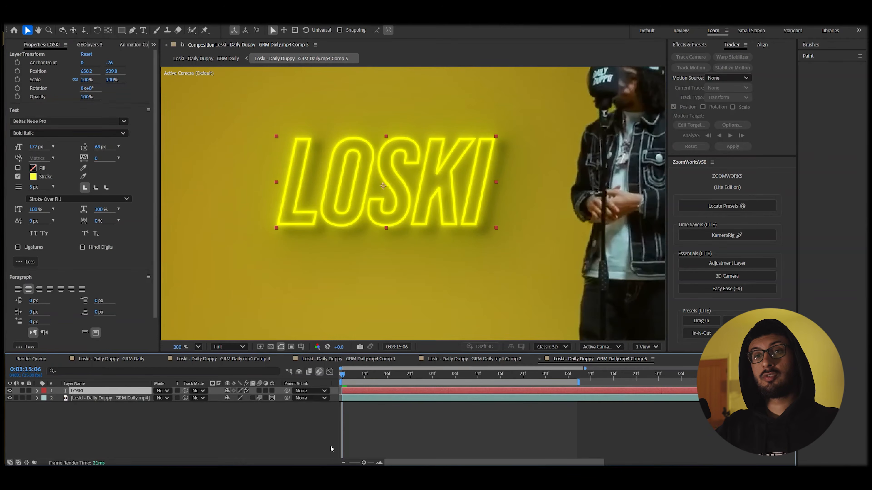
Add a wiggle(2,10) expression to LOSKI's Rotation and preview it.
key(r)
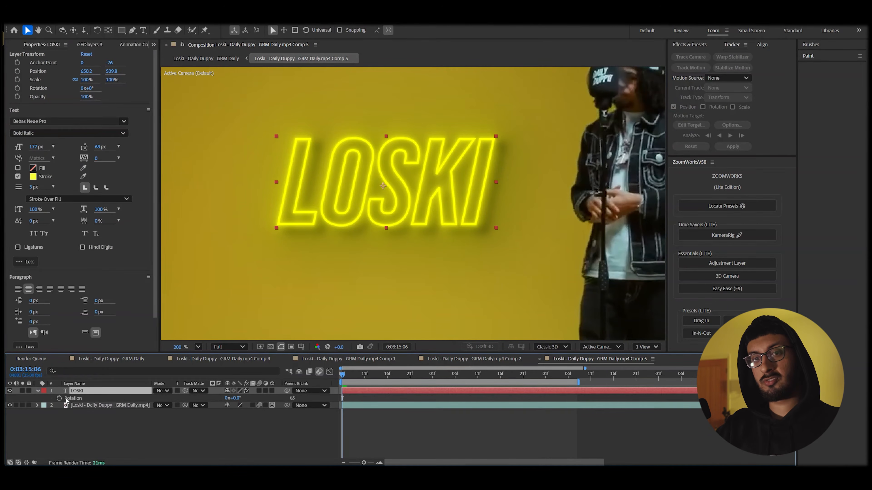
alt+click(58, 398)
text(wiggle())
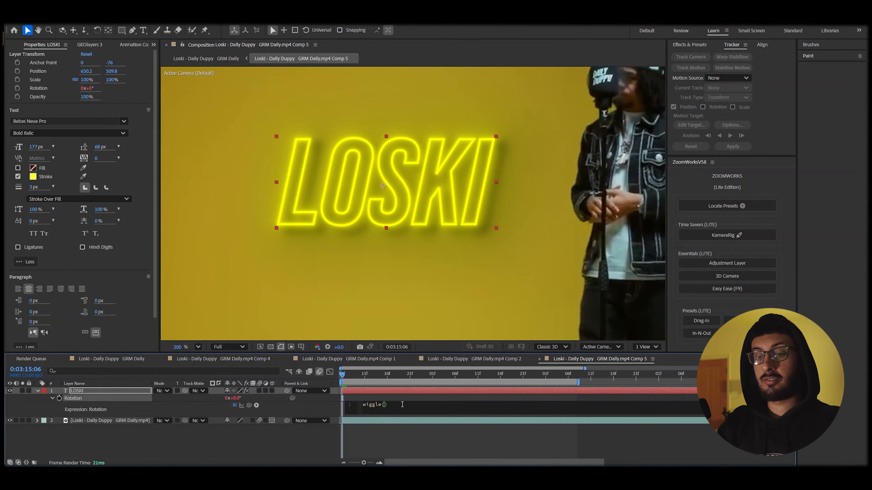
text(2,10)
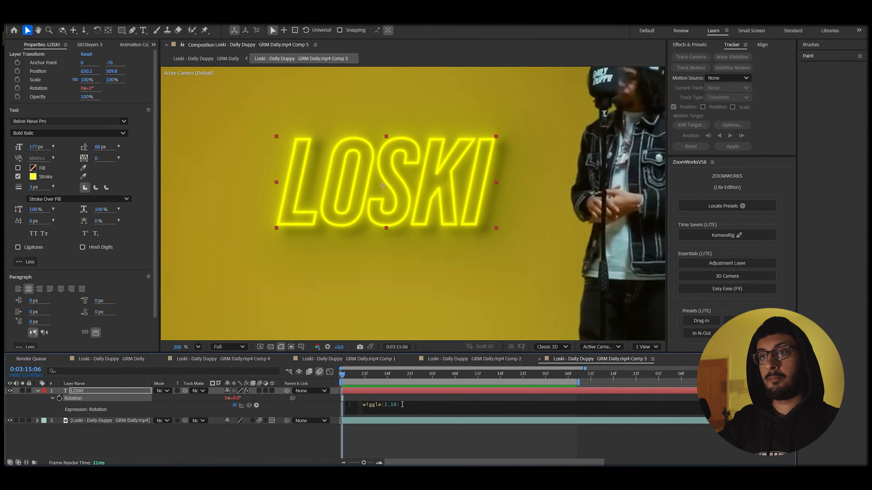
click(388, 442)
key(space)
scroll(402, 306, down, 3)
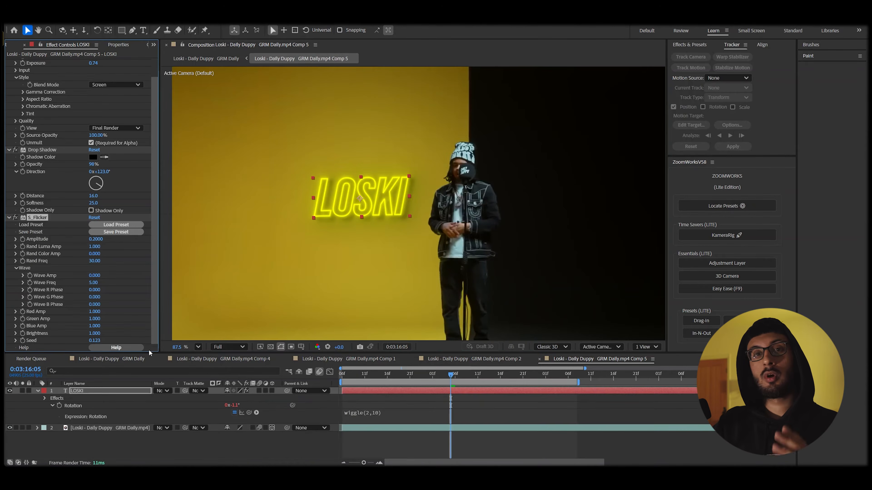
Scrub LOSKI's S_Flicker Amplitude, preview the flicker, and settle it at 0.1000.
drag(96, 239, 114, 239)
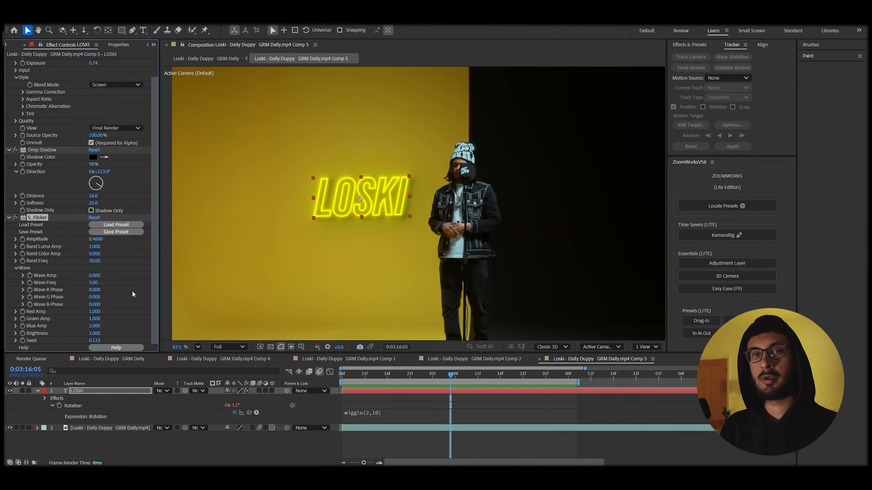
key(space)
key(space)
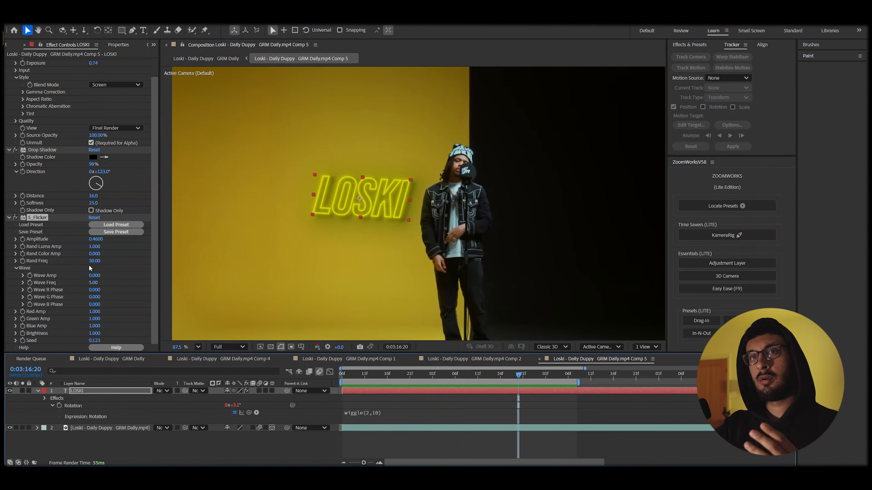
drag(96, 239, 92, 245)
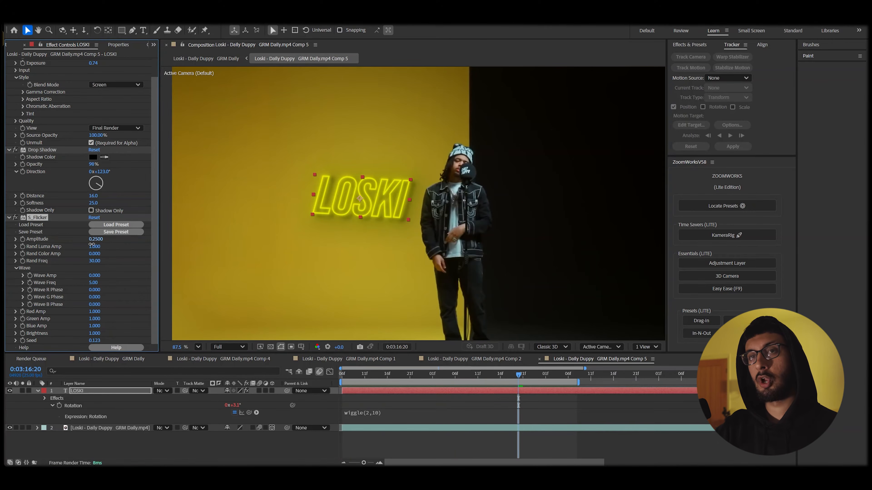
click(367, 376)
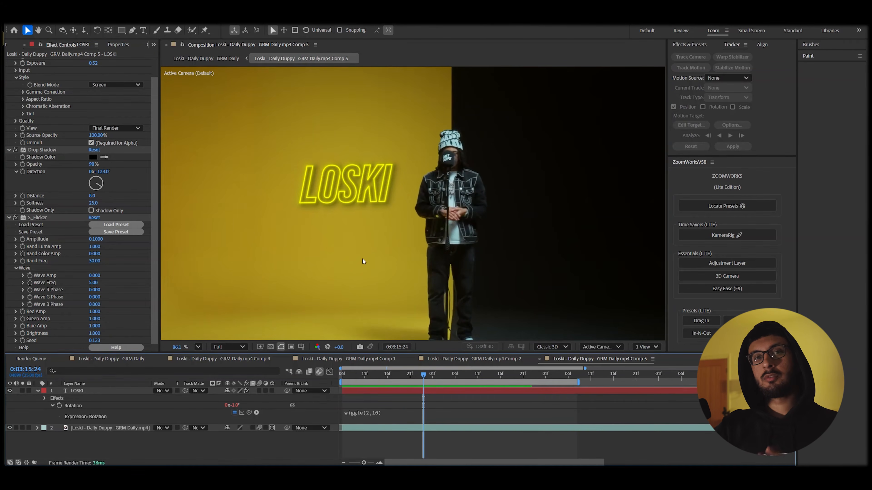
Nudge LOSKI slightly right and down, then enable its 3D Layer and Motion Blur switches.
key(space)
drag(373, 373, 325, 377)
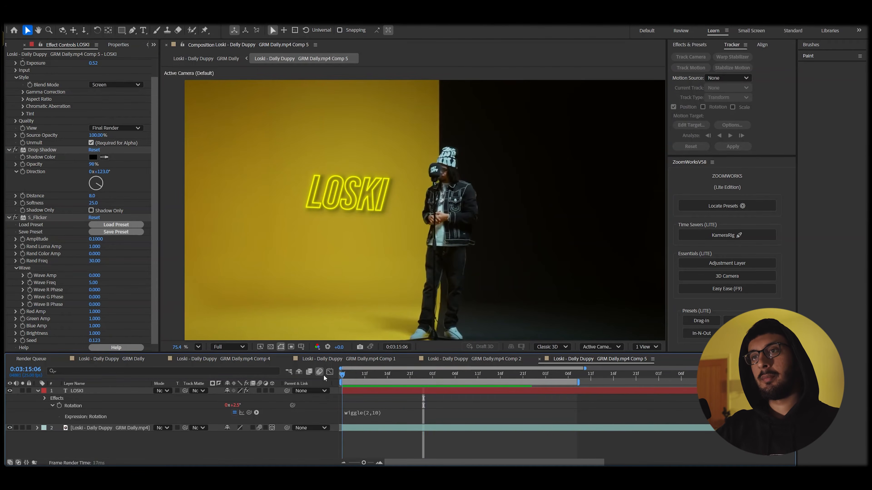
click(365, 392)
mouse_move(350, 203)
mouse_down()
mouse_move(370, 205)
mouse_move(360, 205)
mouse_up()
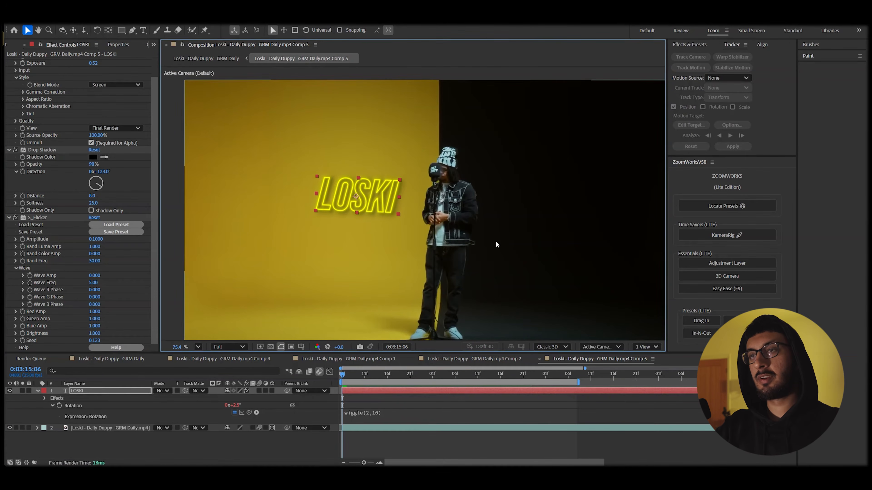
drag(370, 377, 387, 367)
drag(366, 198, 367, 195)
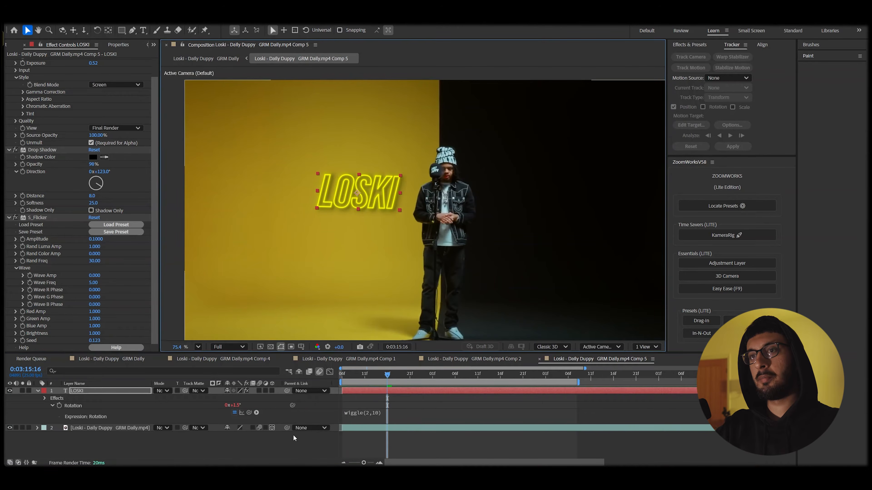
click(272, 390)
click(259, 391)
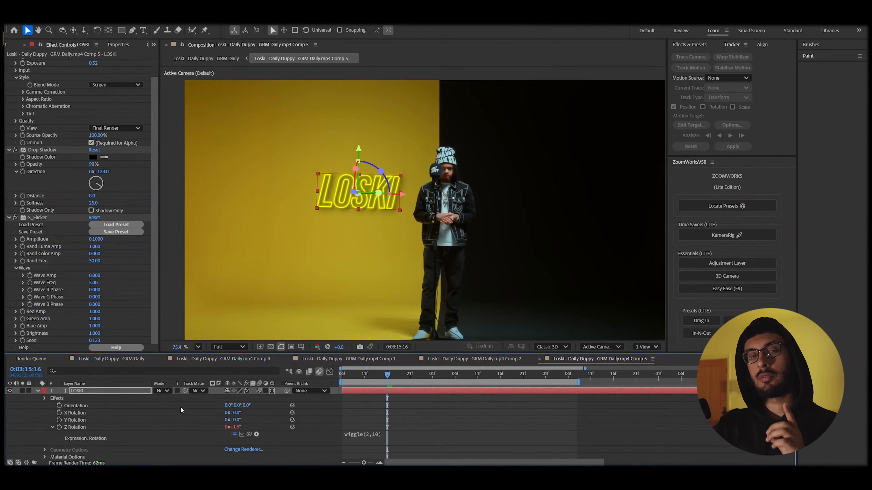
Keyframe LOSKI's Position dropping from y −238.9 above frame to 440.5.
click(342, 376)
key(alt+shift+p)
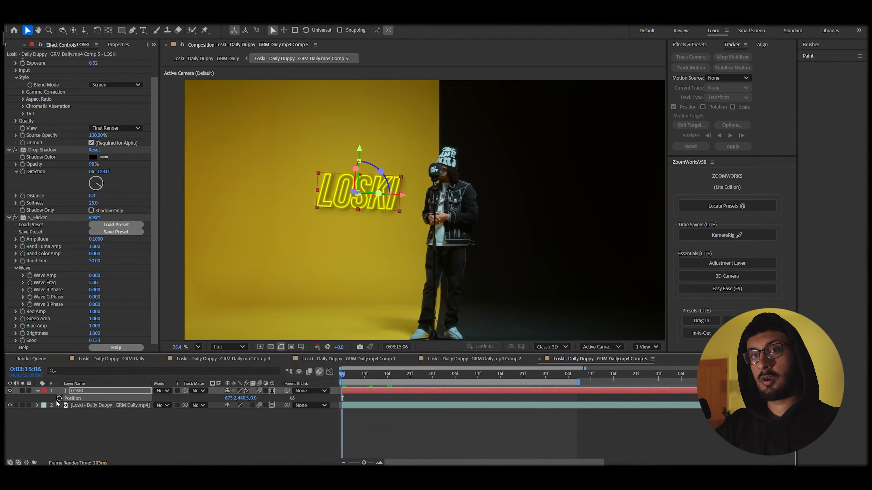
drag(342, 398, 342, 378)
click(397, 382)
drag(370, 174, 352, 81)
scroll(370, 204, down, 1)
Easy Ease both Position keyframes, shape the speed graph to settle slowly, and preview.
drag(409, 395, 328, 407)
key(F9)
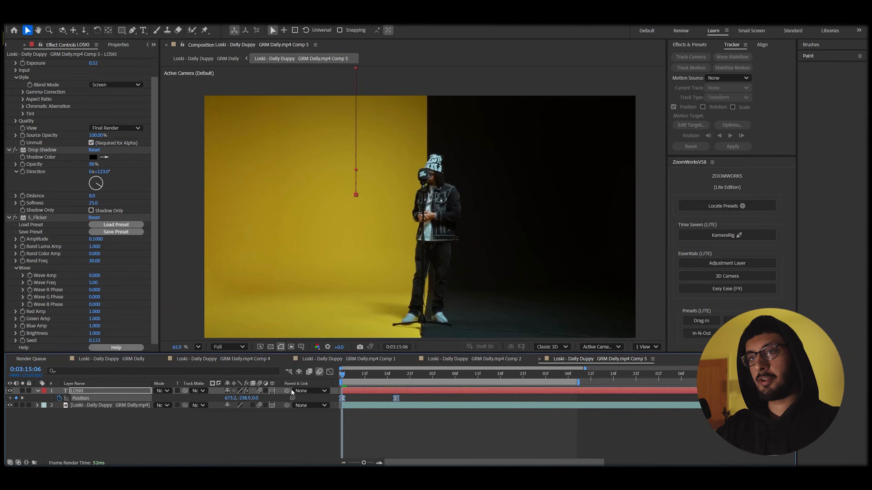
click(330, 372)
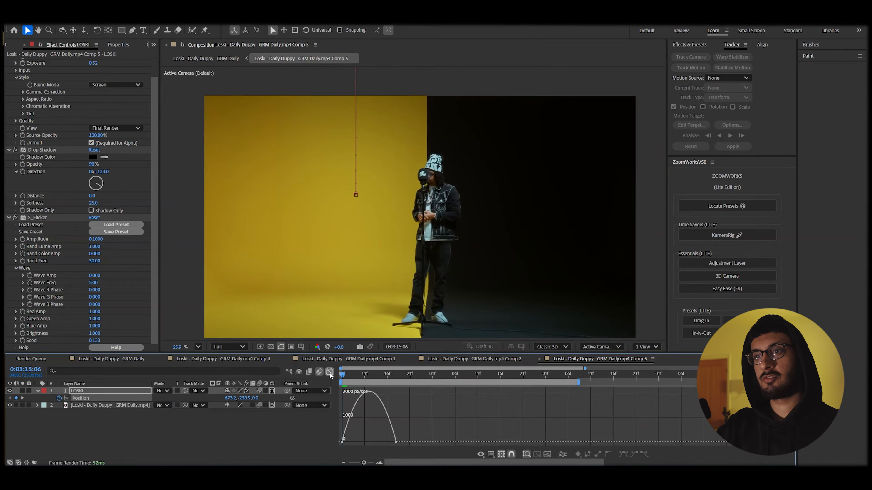
click(395, 442)
mouse_move(386, 443)
mouse_down()
mouse_move(374, 433)
mouse_move(371, 442)
mouse_up()
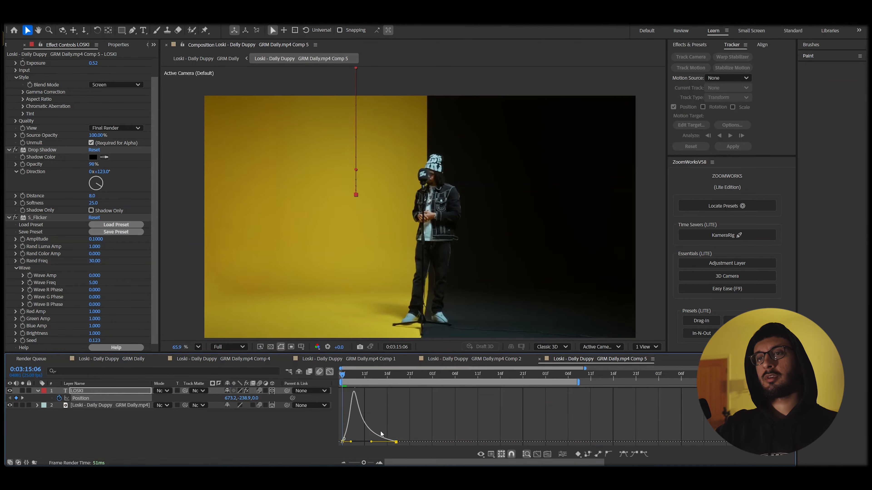
key(space)
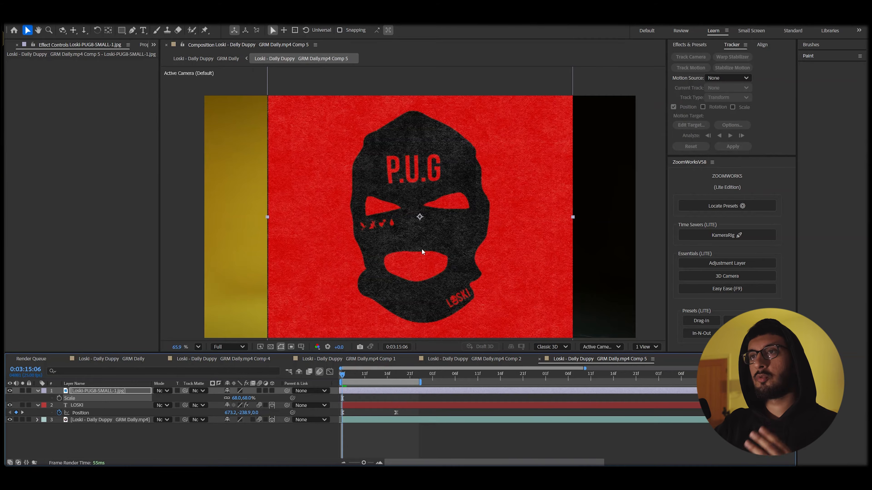
Shift the P.U.G mask image left and apply Tint and Brightness & Contrast.
drag(427, 240, 406, 246)
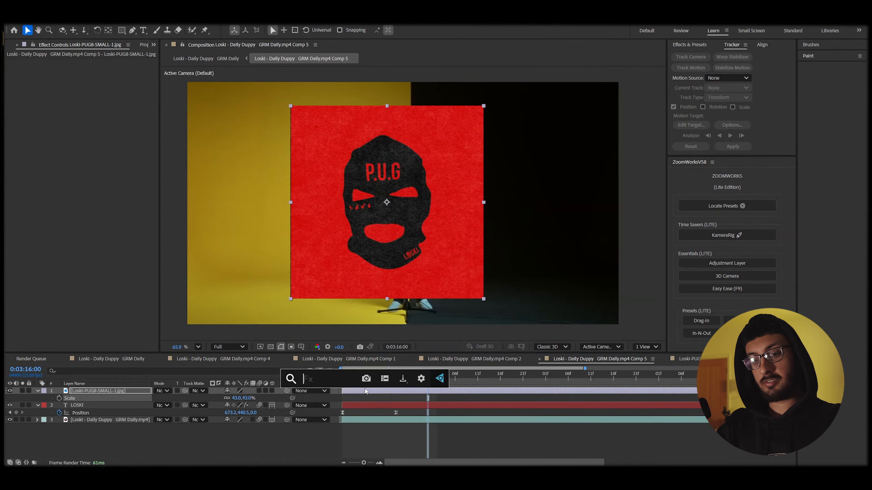
text(tint)
click(365, 387)
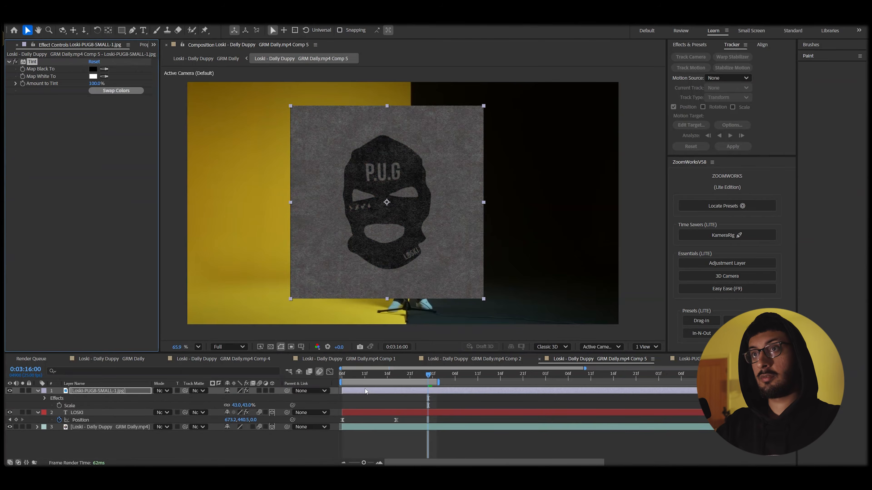
key(ctrl+space)
text(brightness)
key(Return)
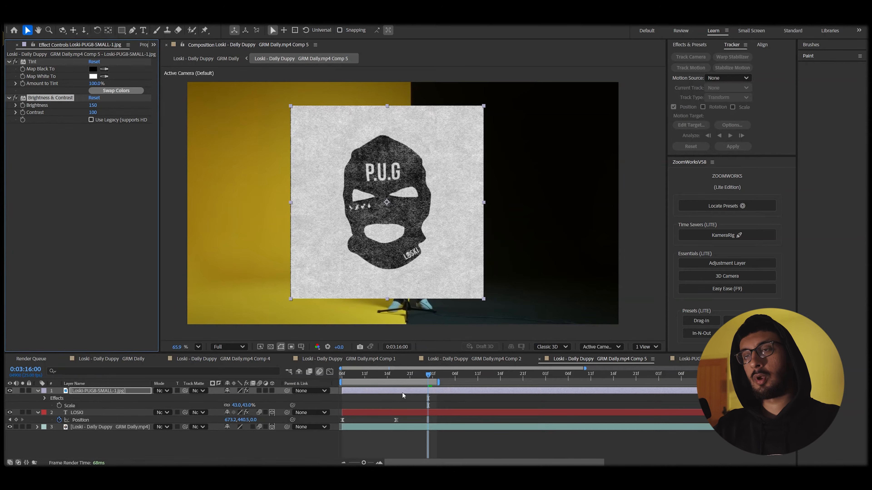
Add Luma Key set to Key Out Brighter with raised threshold, and move the logo onto the yellow wall.
key(ctrl+space)
text(luma)
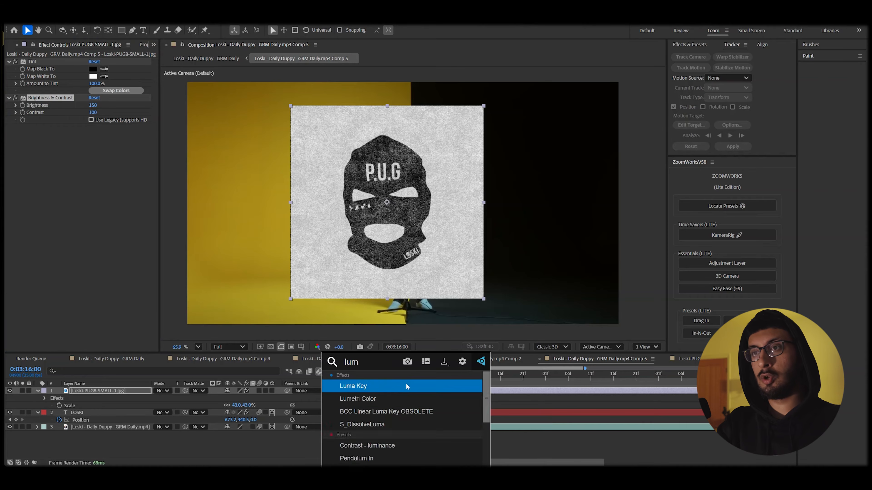
key(Return)
click(119, 134)
click(110, 140)
drag(90, 141, 156, 157)
scroll(324, 228, up, 3)
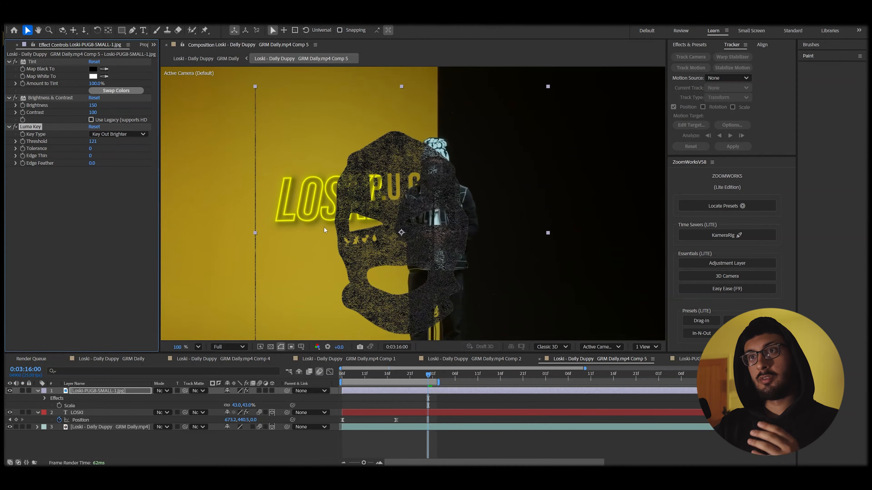
scroll(422, 220, down, 2)
drag(457, 213, 492, 211)
drag(469, 237, 354, 226)
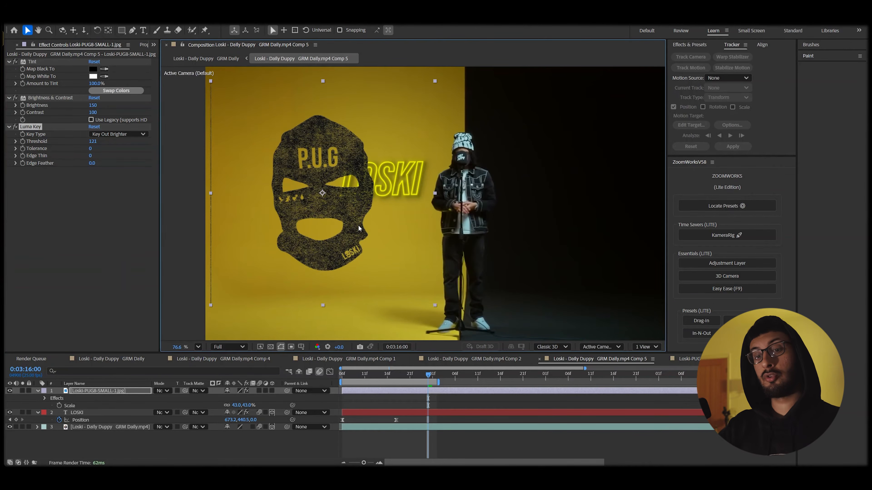
Apply Levels with Output Black at 255 to turn the mask logo fully white.
key(ctrl+space)
text(level)
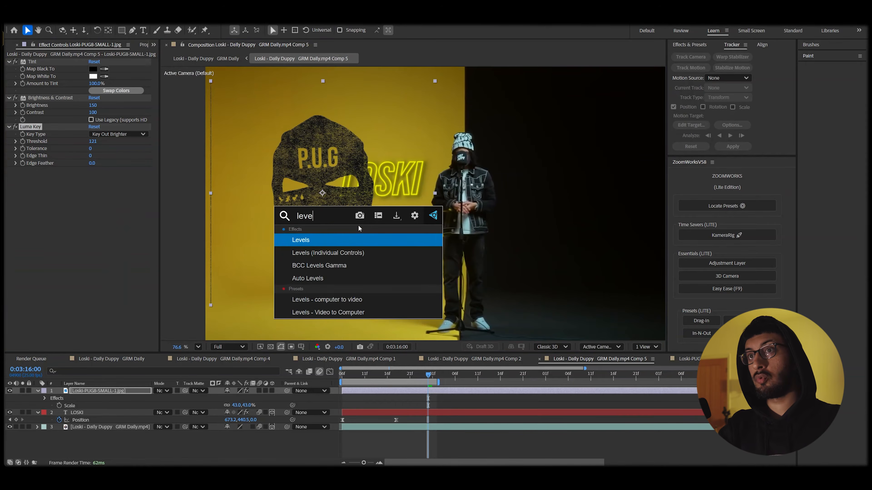
key(Return)
drag(37, 228, 137, 228)
scroll(350, 204, up, 2)
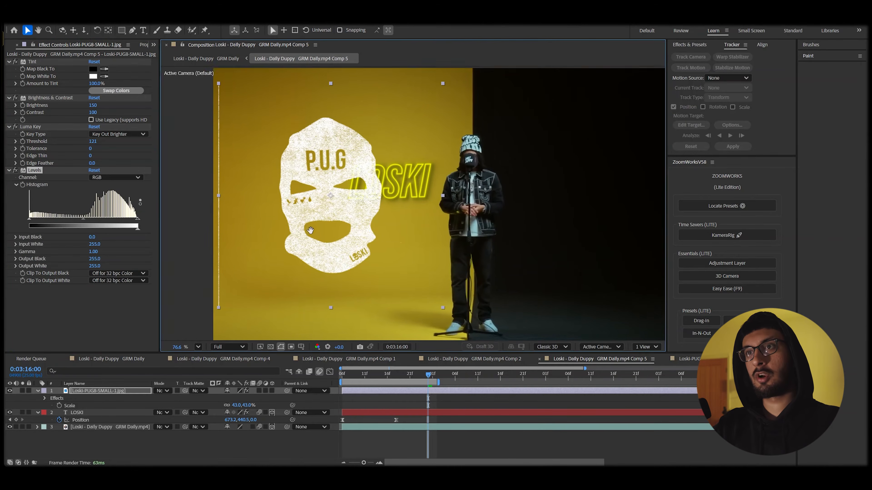
scroll(351, 204, down, 1)
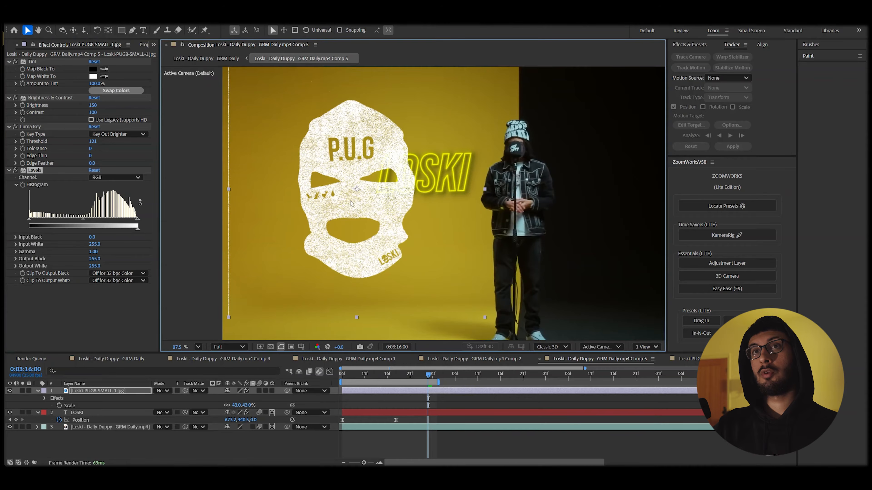
drag(351, 204, 368, 213)
Pre-compose the mask layer into 'Loski-PUG8-SMALL-1.jpg Comp 3'.
right_click(426, 142)
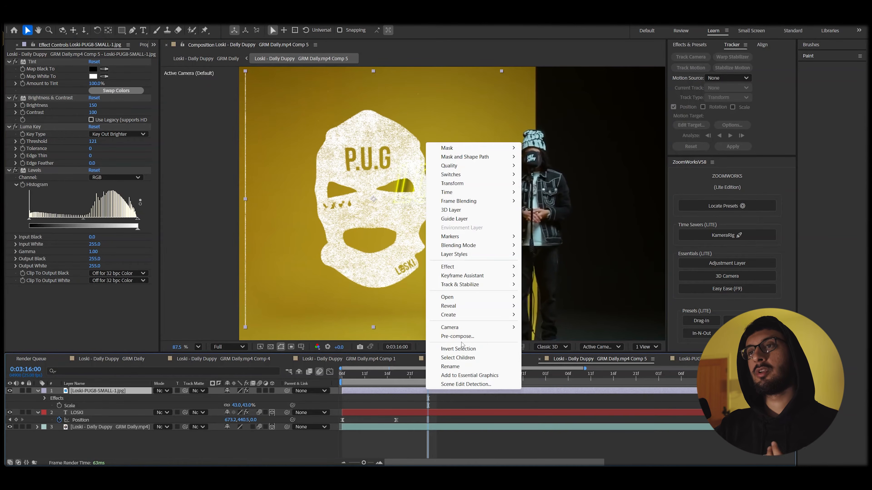
click(457, 336)
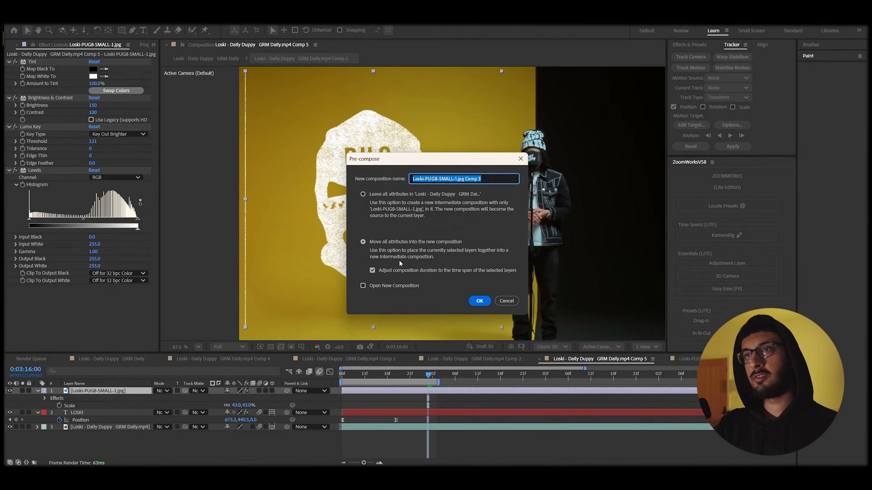
click(473, 303)
Draw a Pen-tool mask around the P.U.G logo, then reselect the logo layer with Selection.
click(133, 31)
click(349, 109)
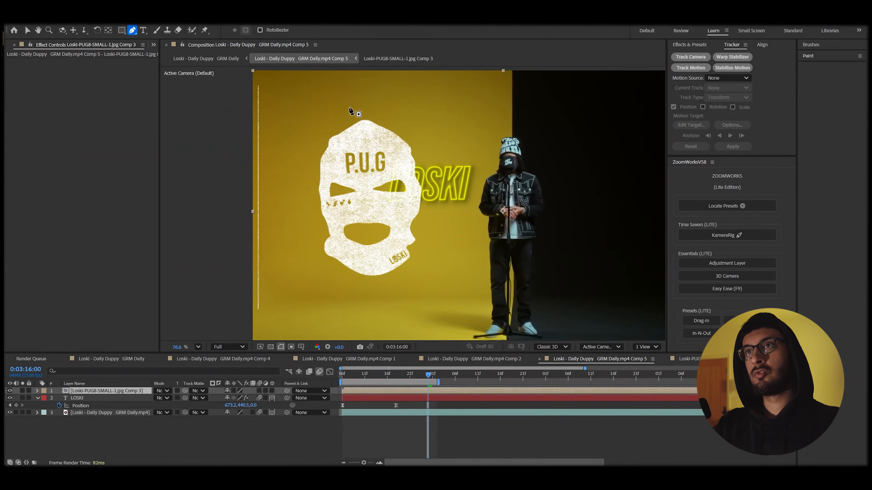
click(382, 112)
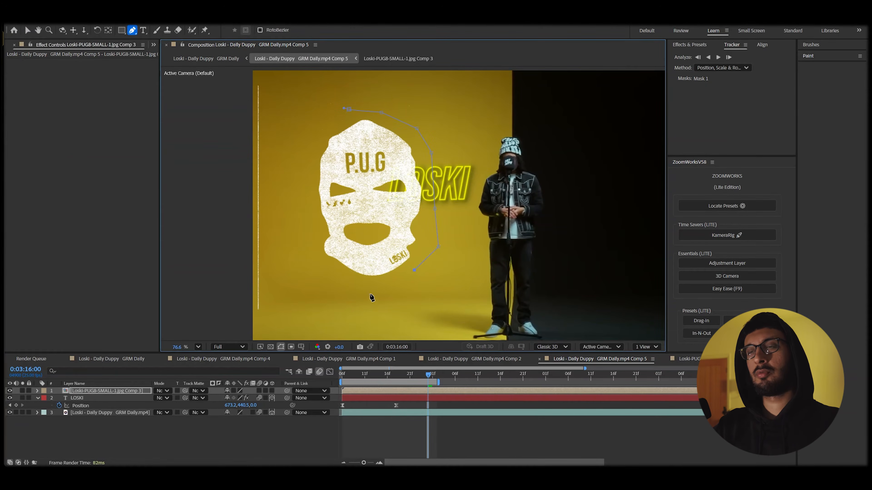
key(F2)
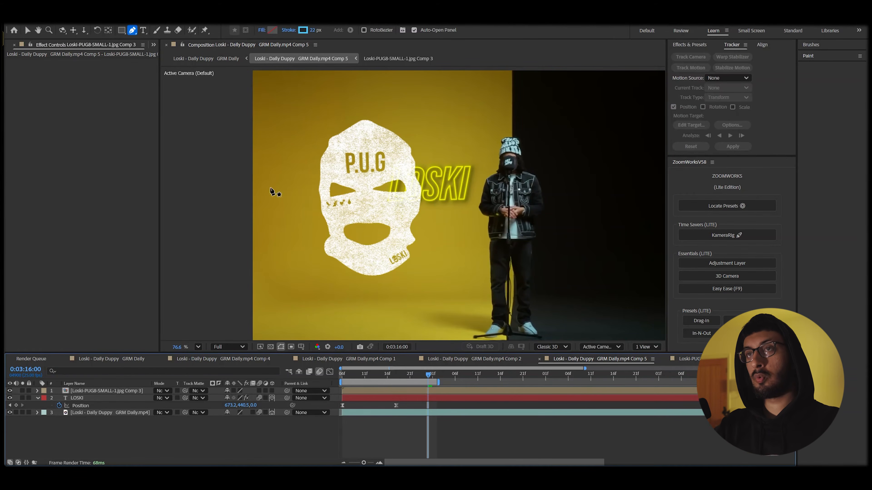
key(v)
click(384, 238)
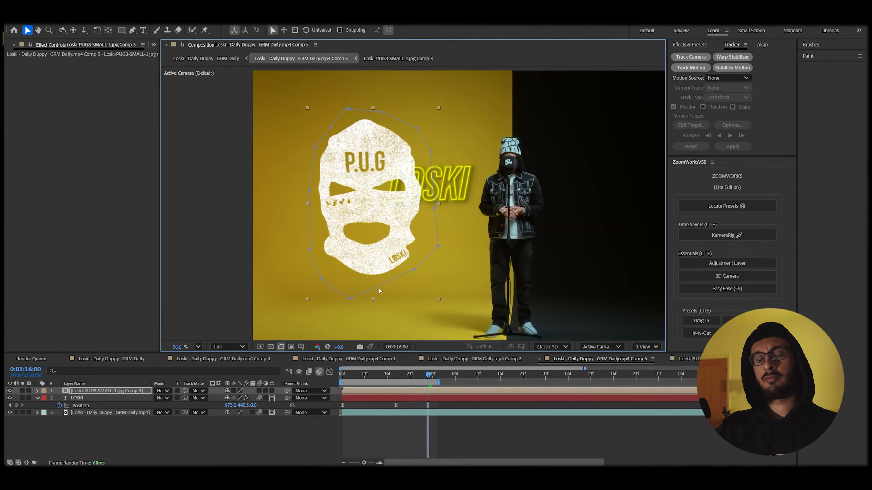
key(ctrl+space)
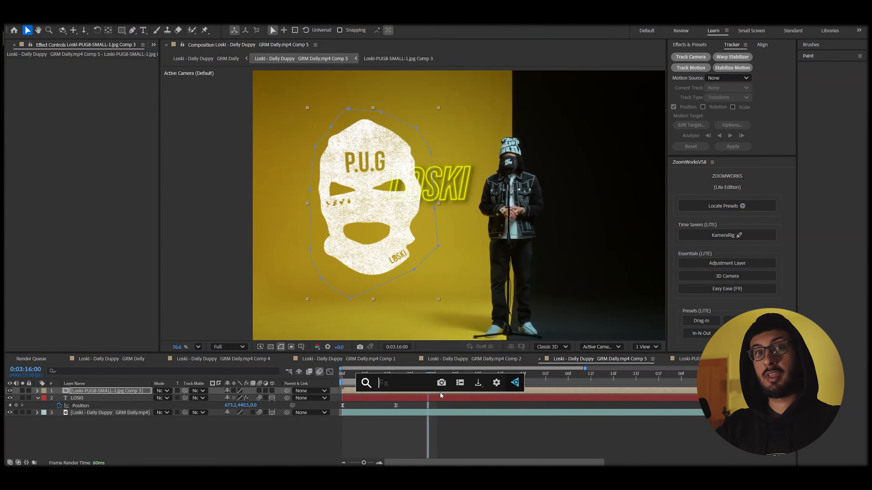
Apply Deep Glow to the P.U.G logo with Radius 194 and Exposure 0.09.
text(dee)
key(Return)
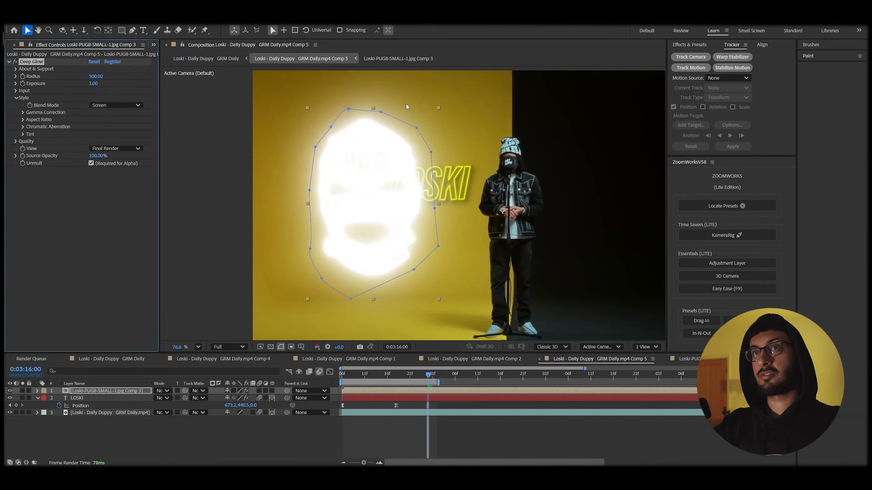
drag(95, 76, 3, 166)
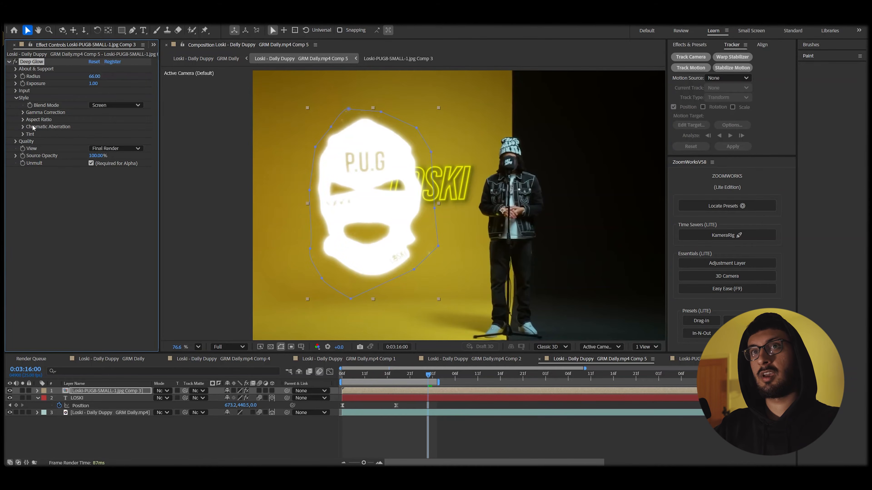
drag(86, 91, 60, 108)
drag(94, 77, 108, 127)
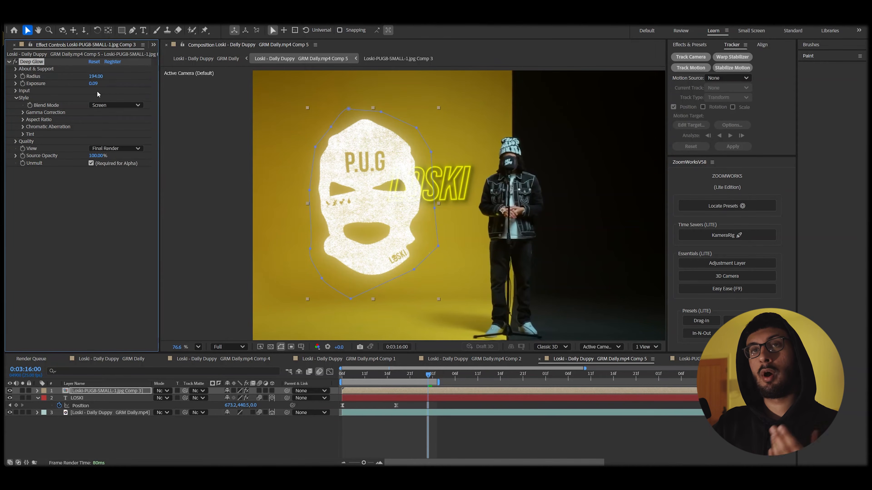
click(454, 441)
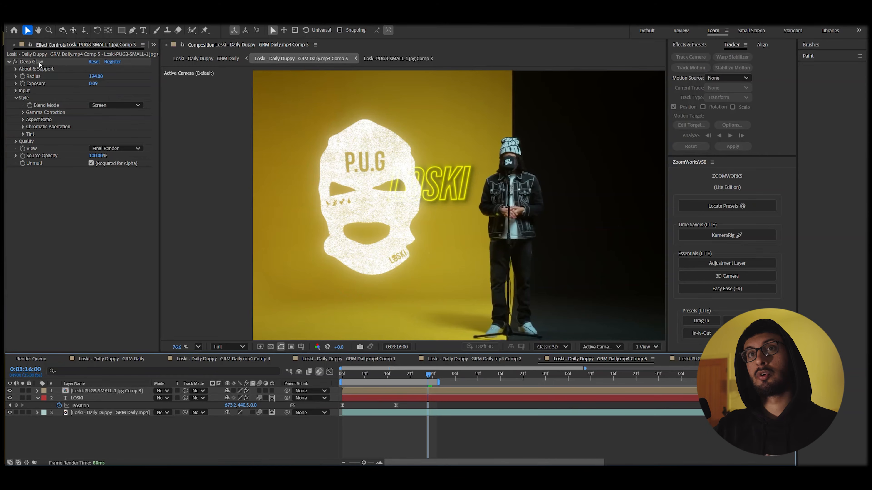
click(19, 64)
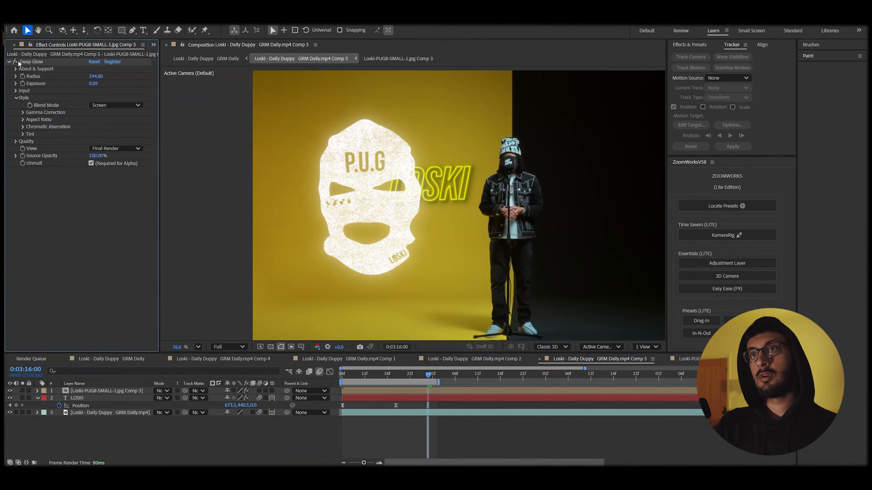
Turn on the 3D Layer and Motion Blur switches for the P.U.G mask layer.
click(271, 391)
click(272, 392)
click(258, 391)
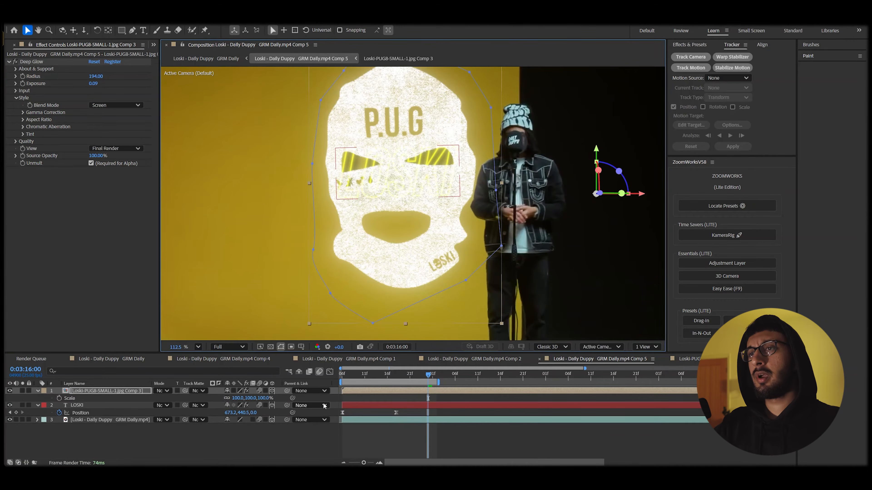
Scale the P.U.G mask to 79%, move it left, and push LOSKI's Position Z toward camera.
key(s)
key(s)
drag(235, 399, 229, 399)
drag(417, 255, 368, 249)
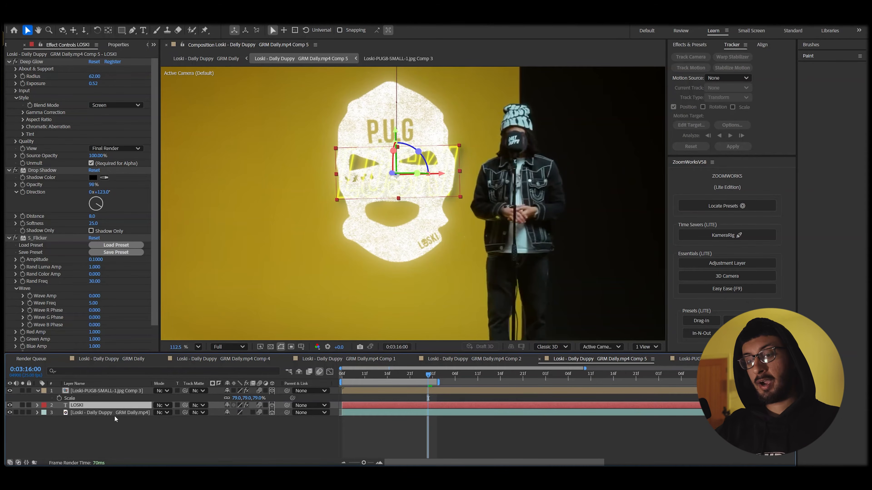
key(p)
drag(253, 415, 208, 419)
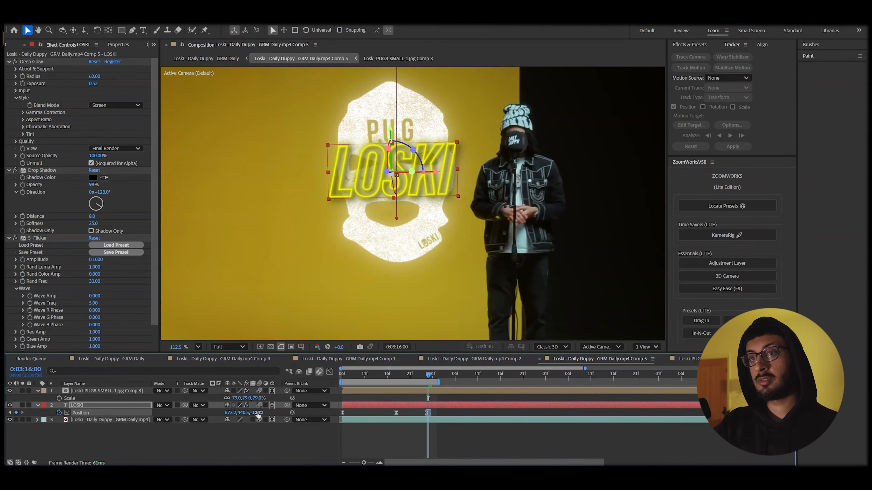
Adjust the mask's anchor point and place it at 666.8, 469.7 behind LOSKI.
scroll(406, 223, down, 2)
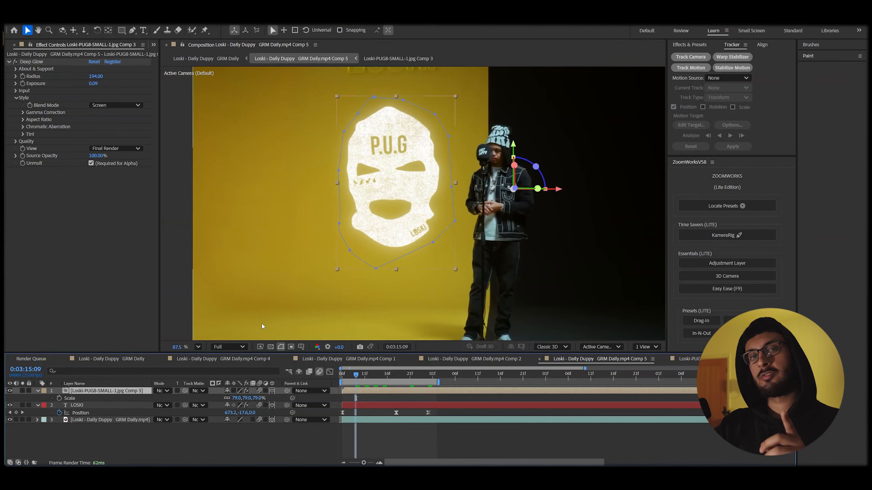
click(77, 45)
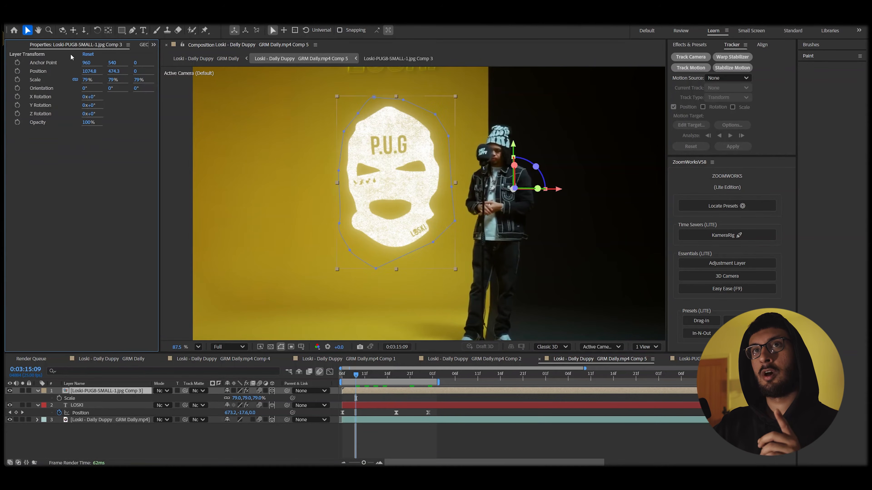
drag(89, 63, 20, 209)
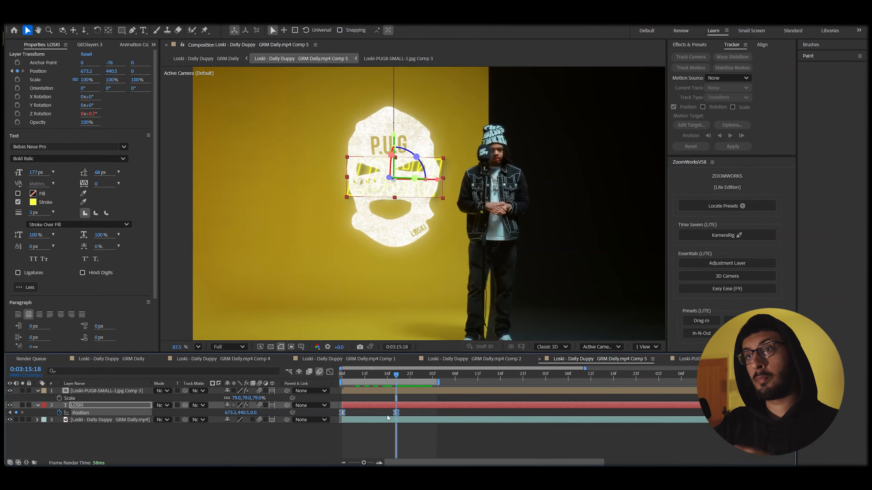
drag(256, 412, 211, 424)
drag(374, 370, 397, 375)
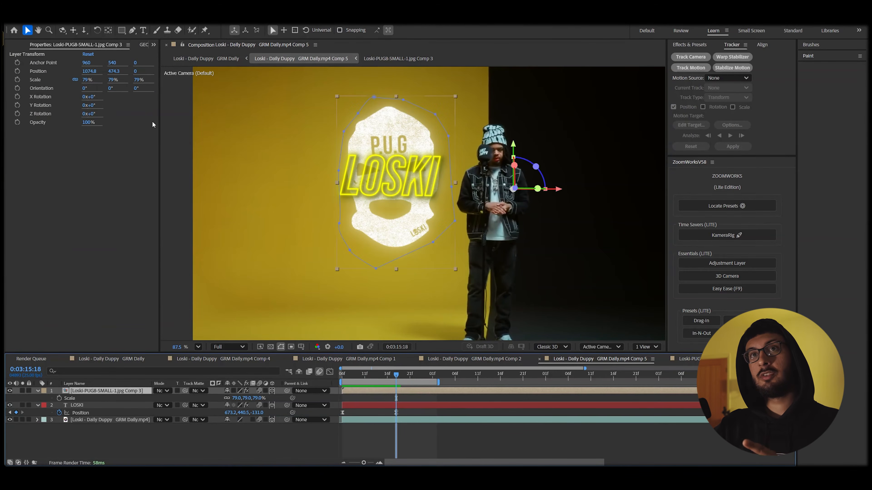
drag(88, 63, 51, 240)
drag(457, 232, 336, 230)
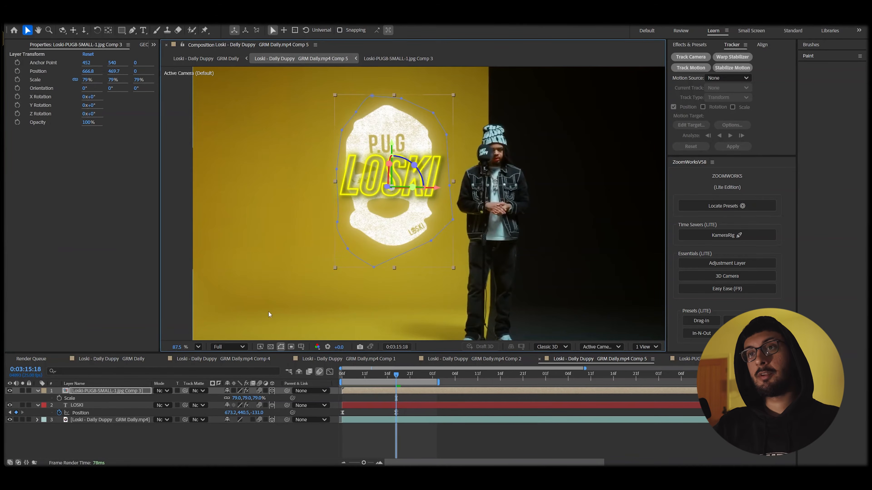
Add a wiggle(2,10) expression to the P.U.G mask's Z Rotation and preview the wobble.
key(r)
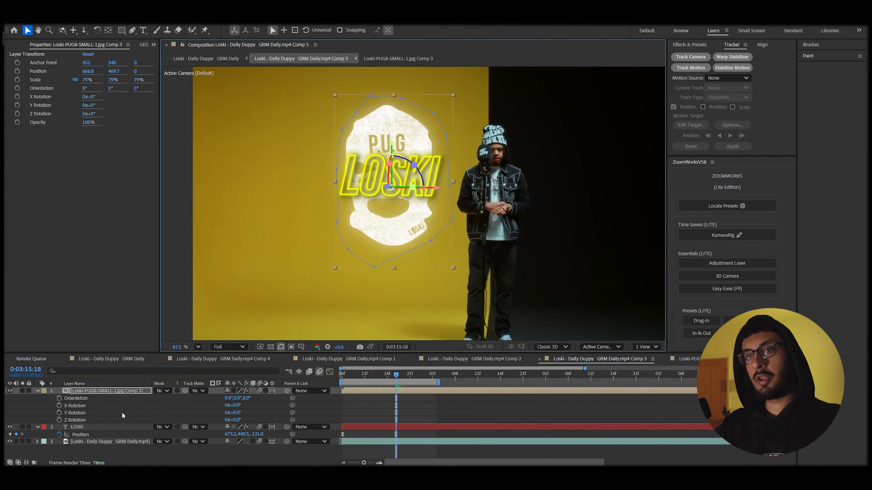
alt+click(59, 420)
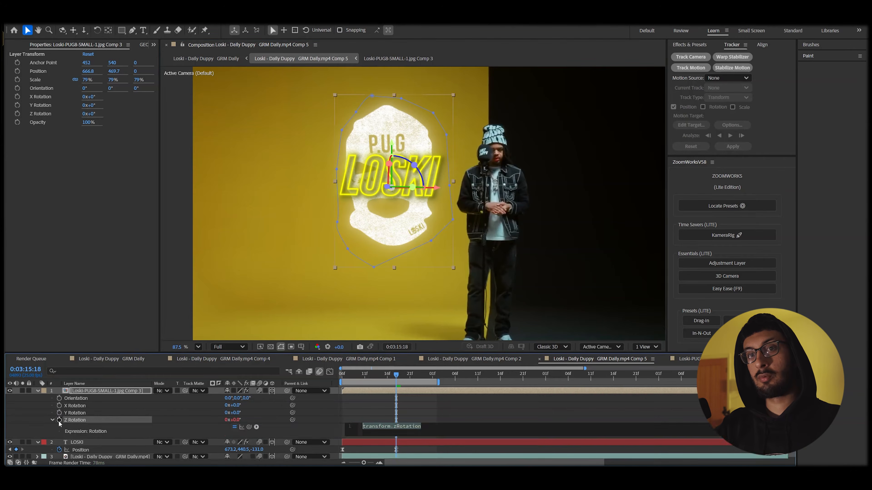
text(wi)
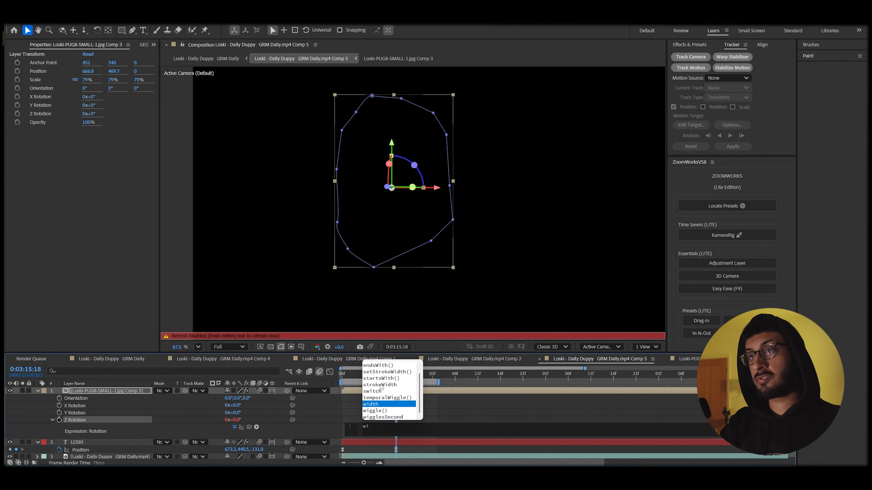
text(ggle(2,)
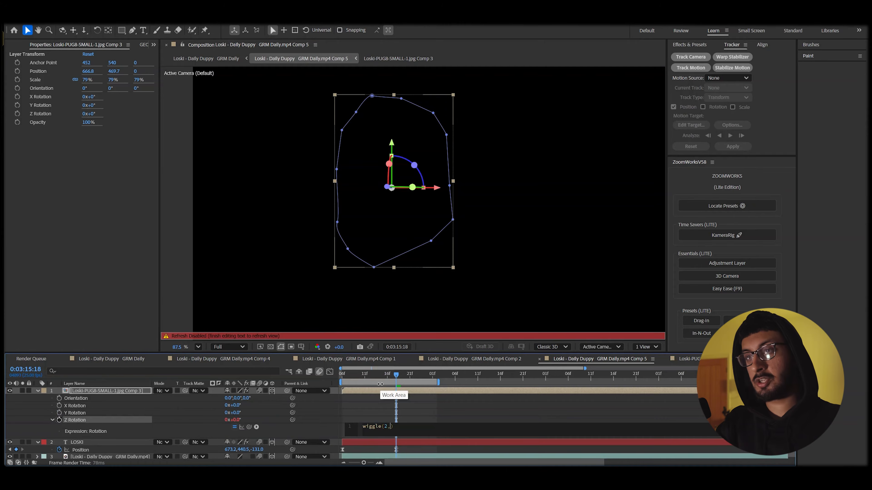
click(403, 282)
key(space)
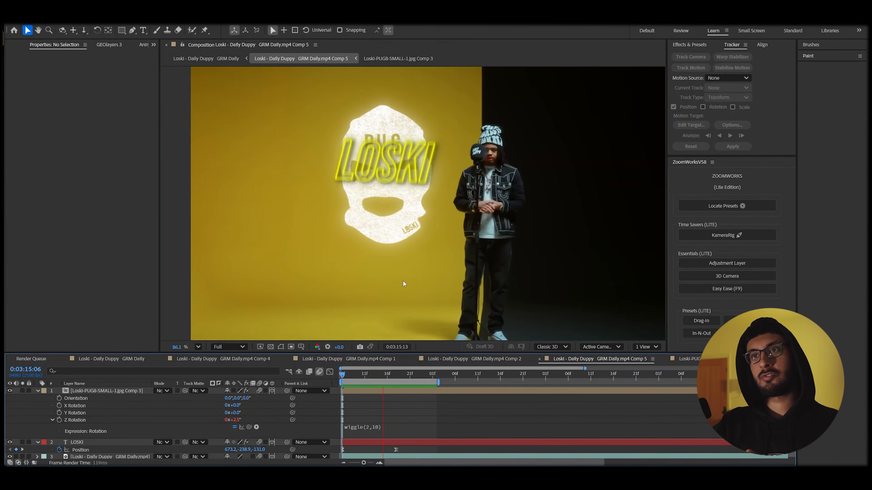
Delay LOSKI's landing Position keyframe and reshape its speed curve for a smoother ease, then preview.
click(380, 441)
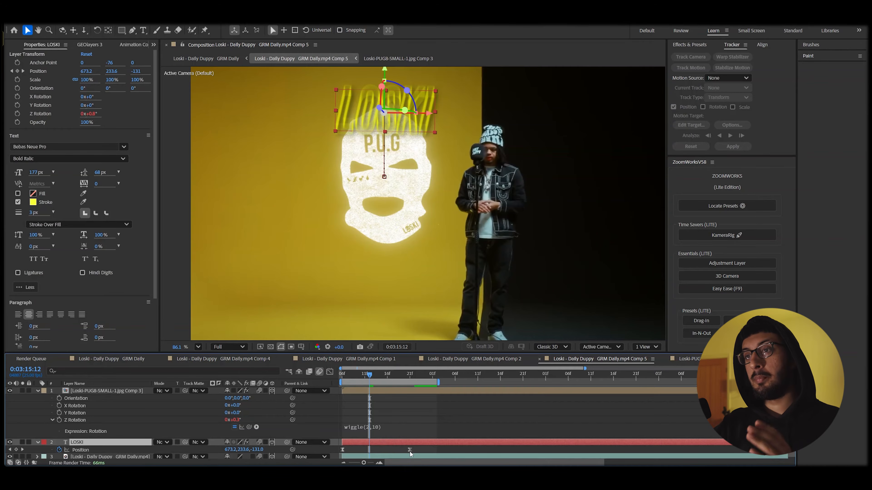
drag(411, 452, 419, 449)
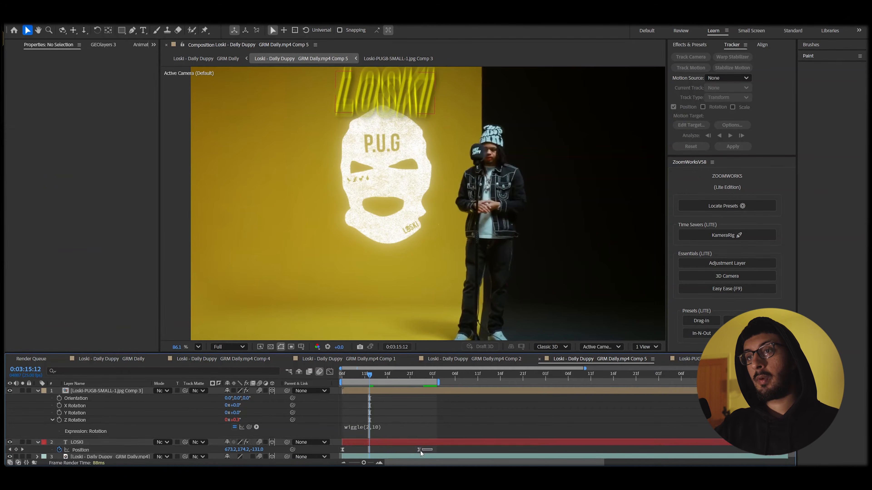
click(330, 372)
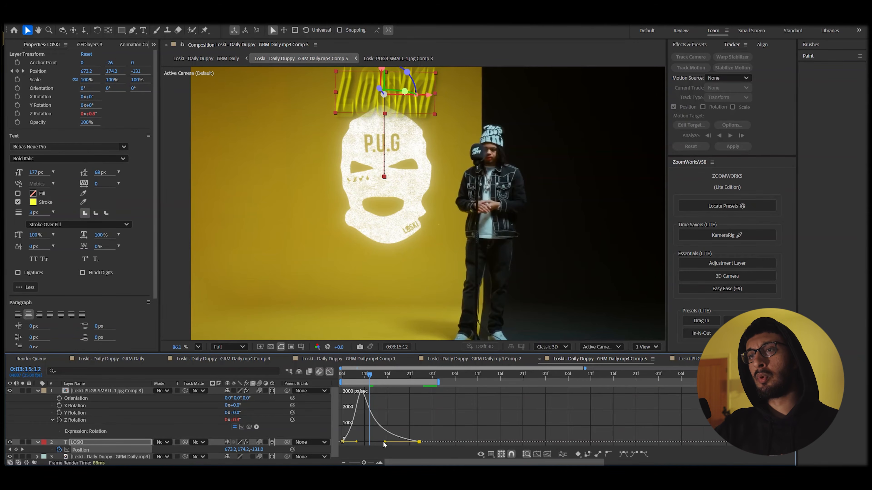
drag(384, 444, 379, 443)
key(space)
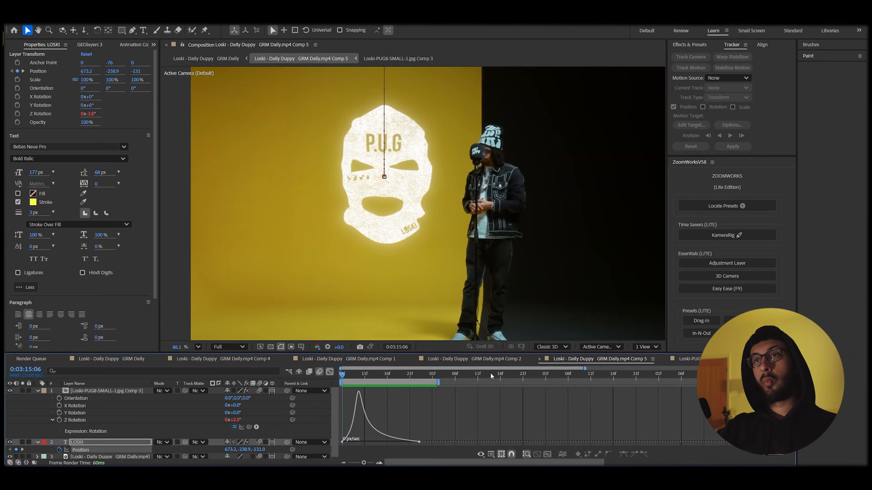
scroll(465, 142, down, 2)
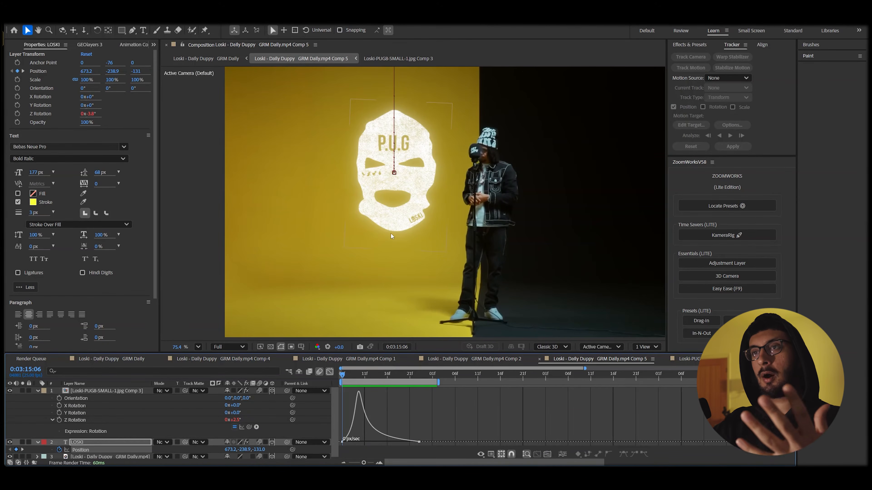
click(326, 373)
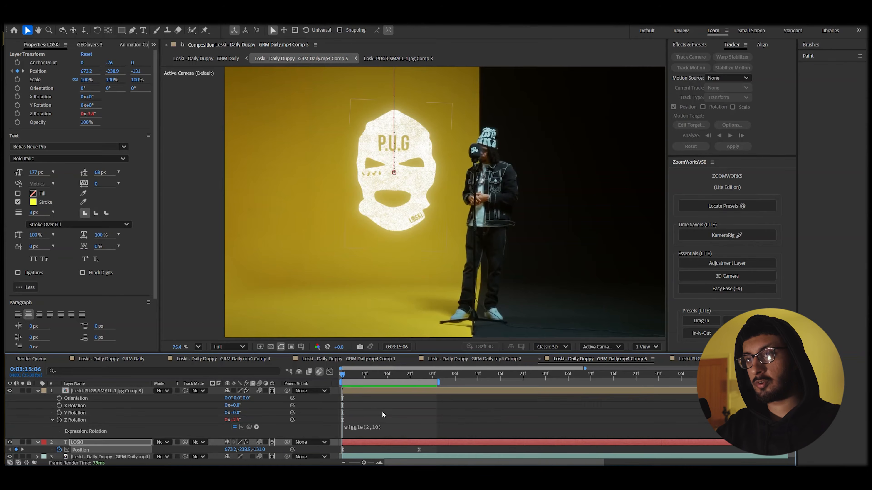
Keyframe the P.U.G mask's Scale from 0% up to 71.7% where LOSKI lands, and preview.
click(362, 391)
key(s)
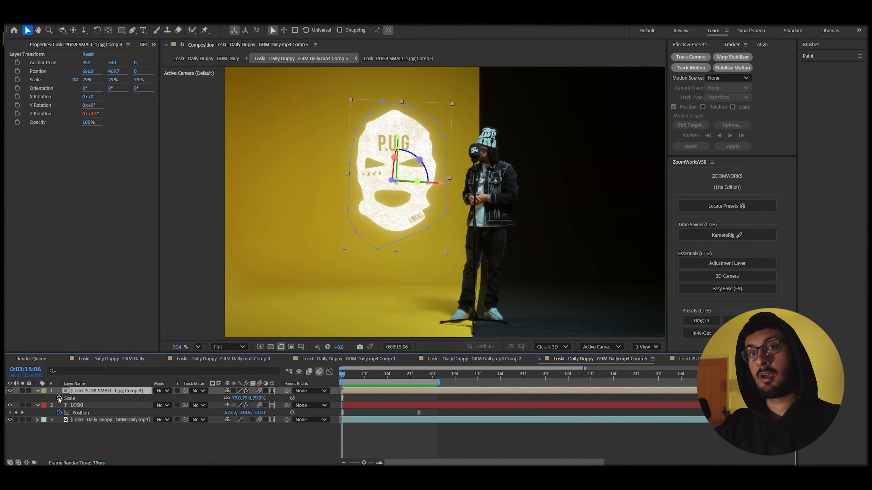
click(58, 397)
key(space)
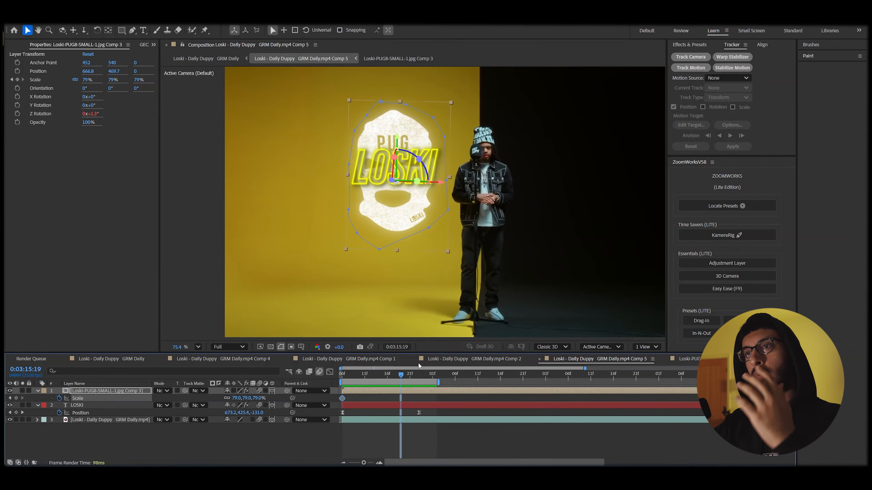
drag(342, 398, 401, 397)
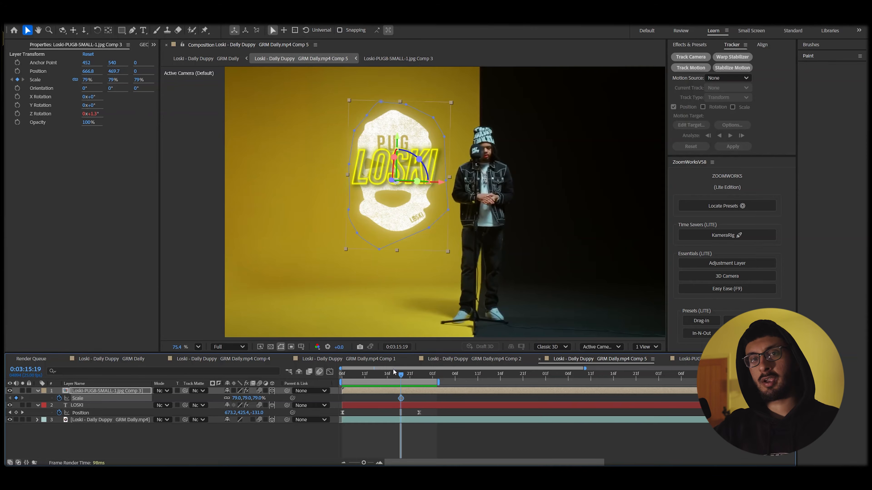
click(365, 374)
click(239, 398)
key(Return)
click(400, 375)
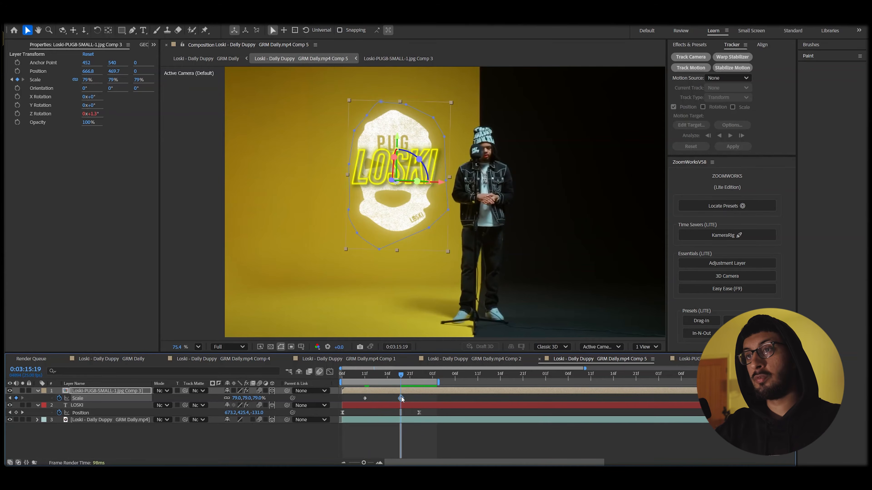
drag(401, 399, 419, 398)
drag(241, 399, 255, 399)
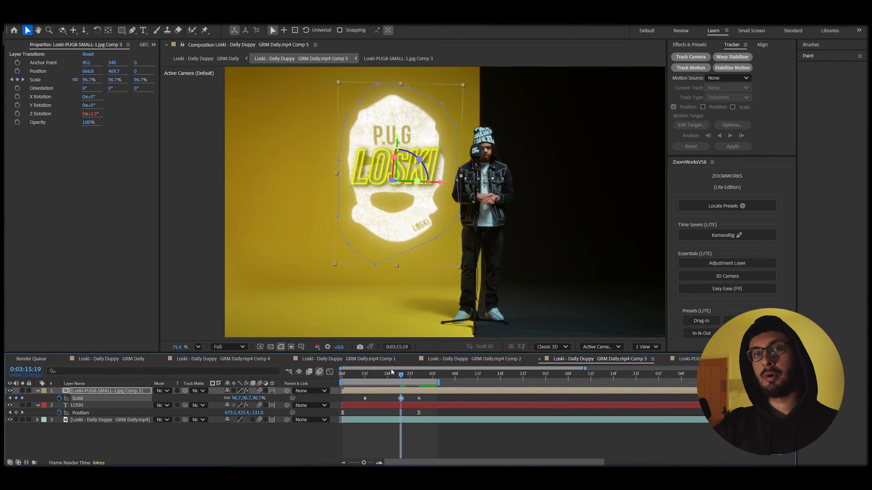
key(space)
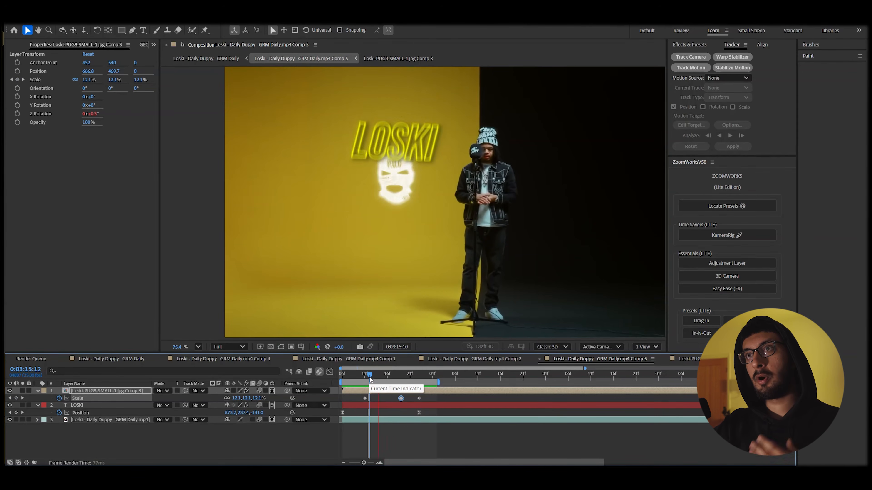
key(space)
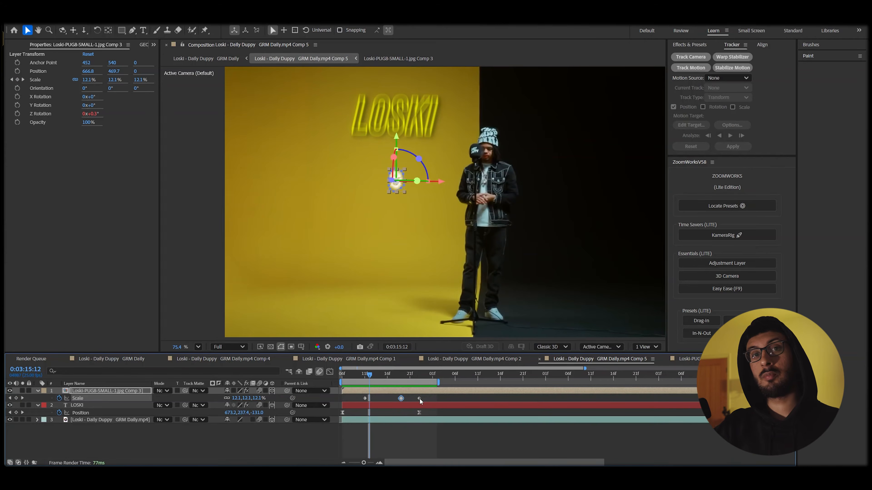
Easy Ease the Scale keyframes, extend the work area end, and quicken the first keyframe's start.
key(F9)
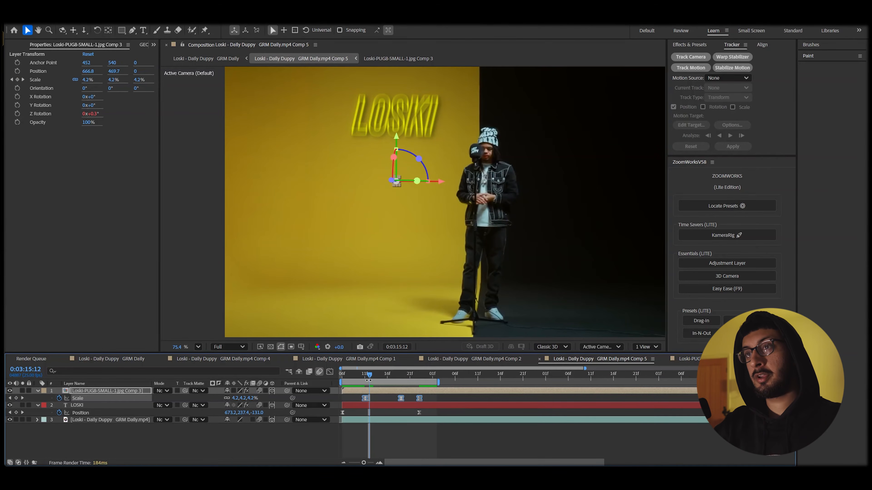
key(space)
key(space)
drag(437, 381, 465, 381)
click(436, 395)
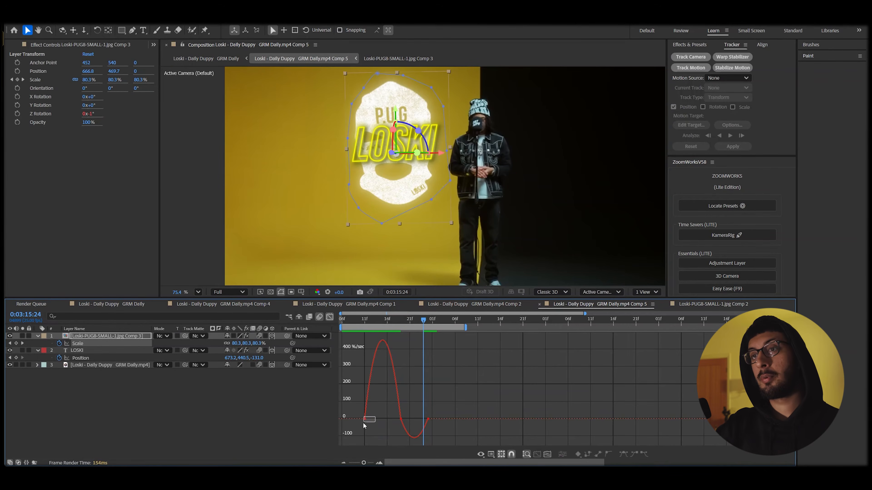
drag(363, 423, 381, 420)
drag(432, 436, 416, 425)
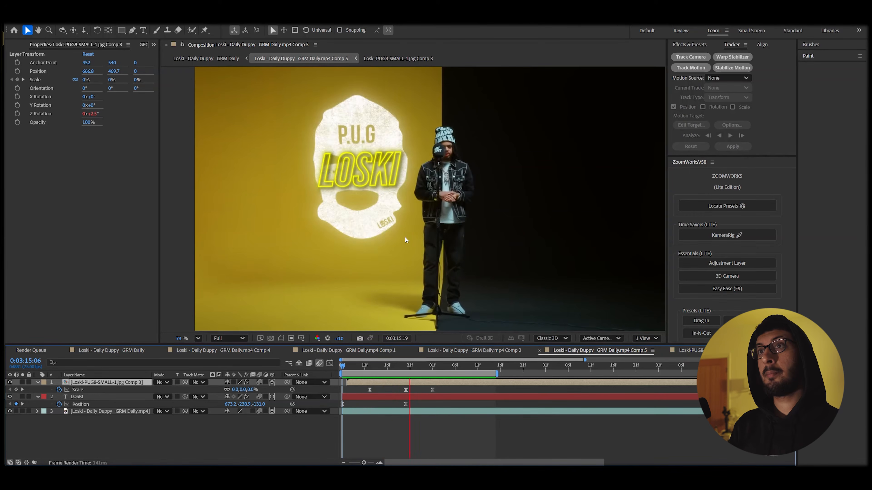
Stop playback and bring the dailyduppy.jpg image into the composition.
key(space)
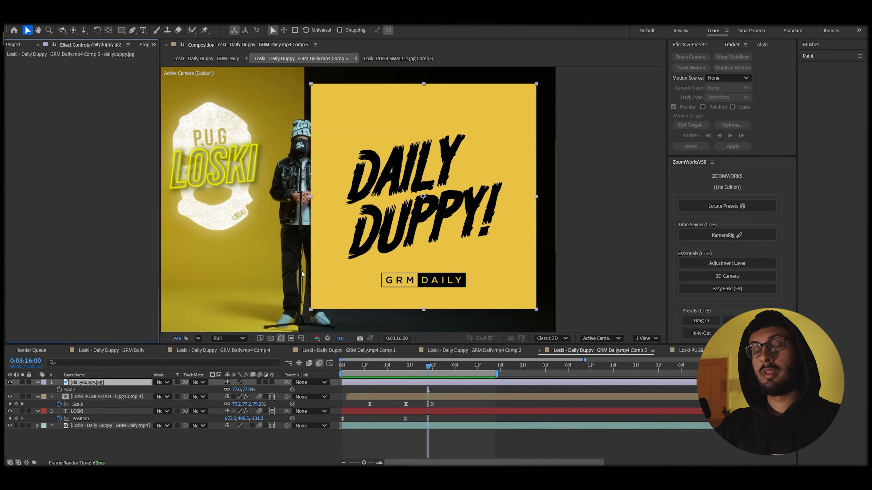
scroll(259, 219, up, 4)
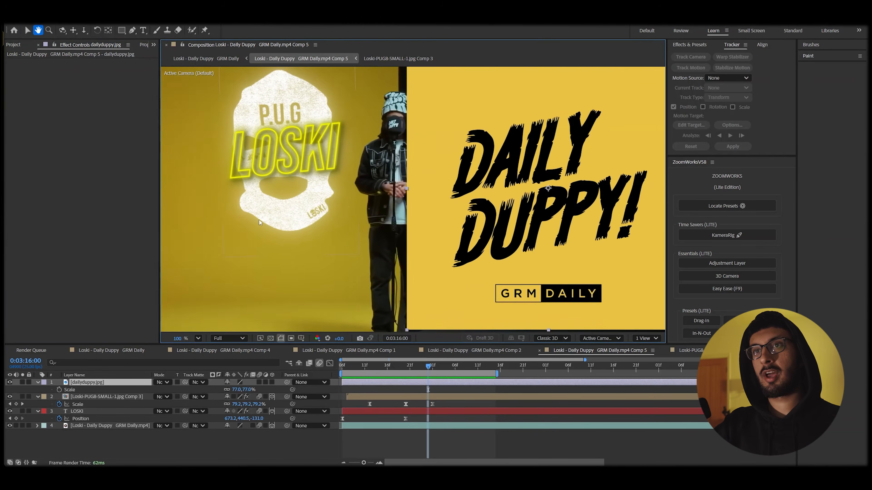
scroll(341, 239, down, 5)
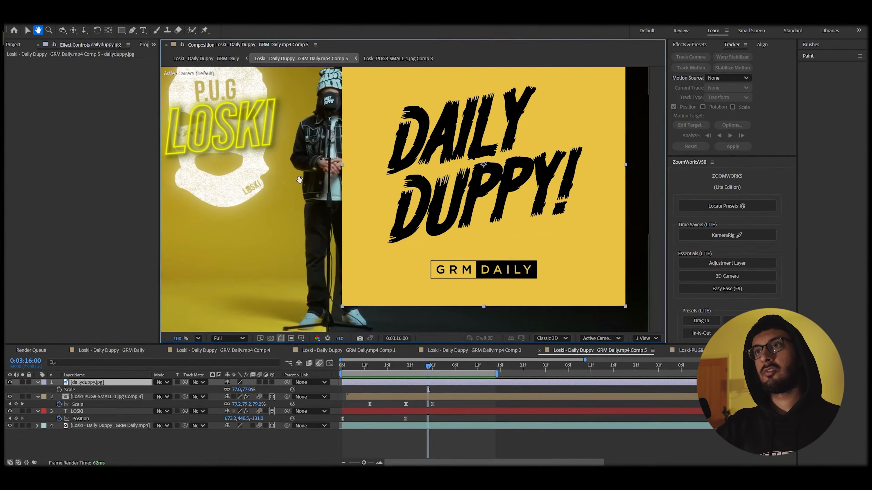
drag(436, 218, 422, 237)
Apply Luma Key to the image with Key Out Brighter and Threshold 57.
key(ctrl+space)
text(lu)
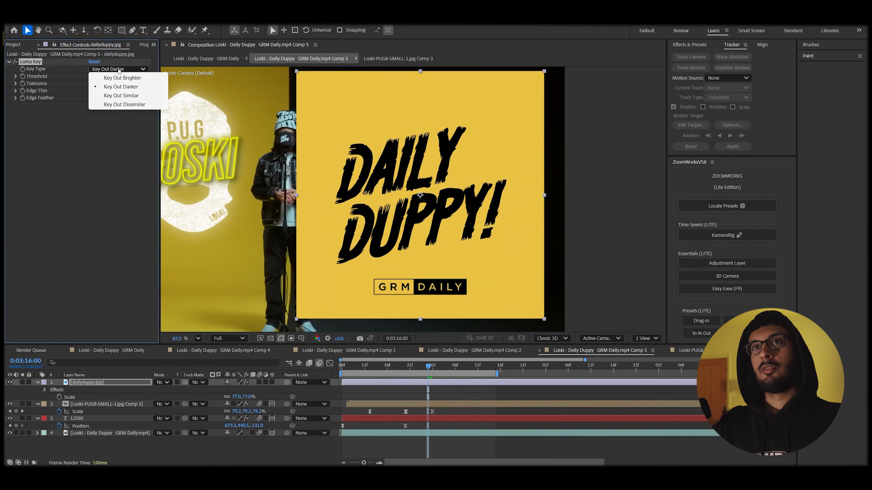
click(122, 78)
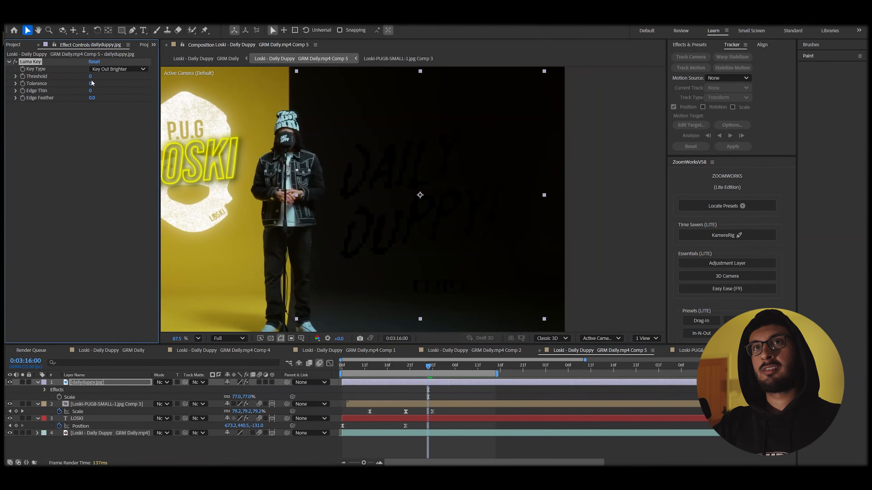
drag(91, 78, 167, 87)
drag(447, 200, 301, 220)
Reposition the Daily Duppy logo over the yellow wall.
drag(288, 240, 356, 229)
scroll(365, 197, up, 5)
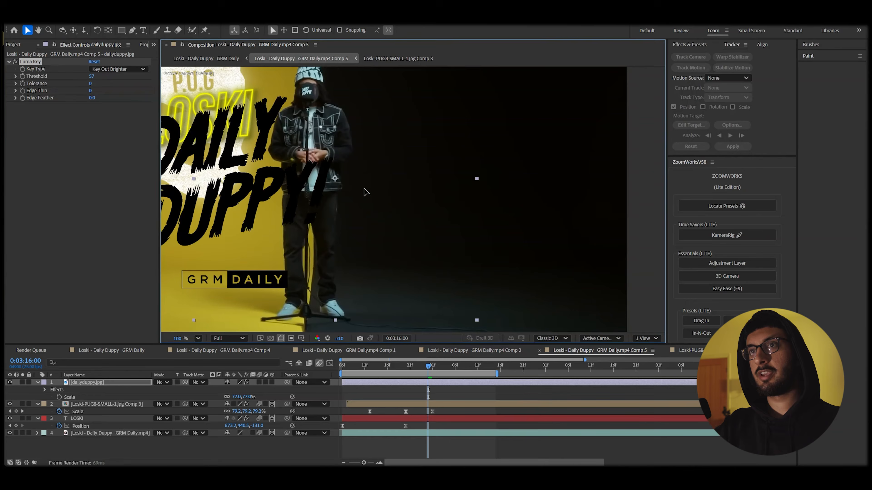
drag(365, 192, 449, 182)
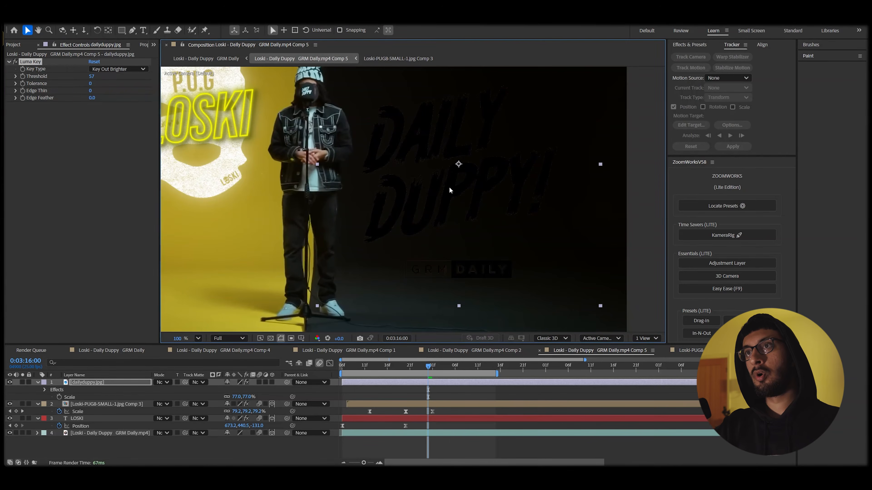
scroll(445, 205, down, 1)
scroll(445, 207, down, 1)
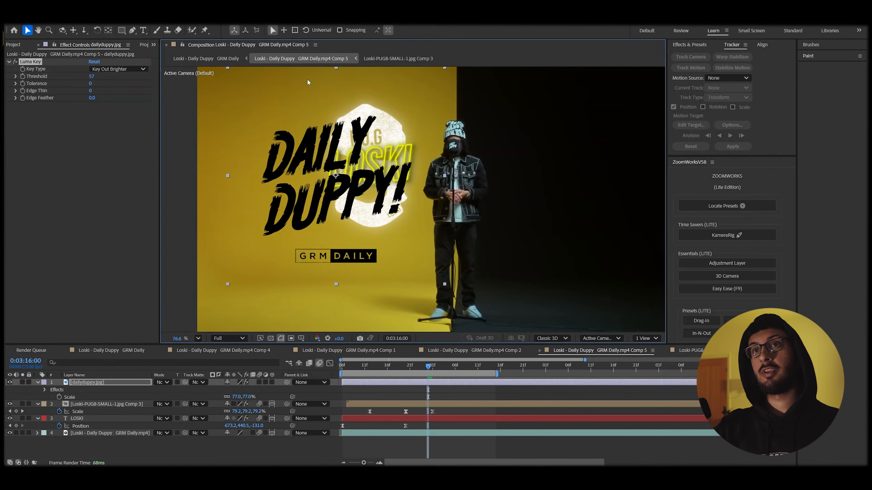
Draw a closed Pen mask around the DAILY DUPPY lettering, excluding the GRM DAILY badge.
click(132, 30)
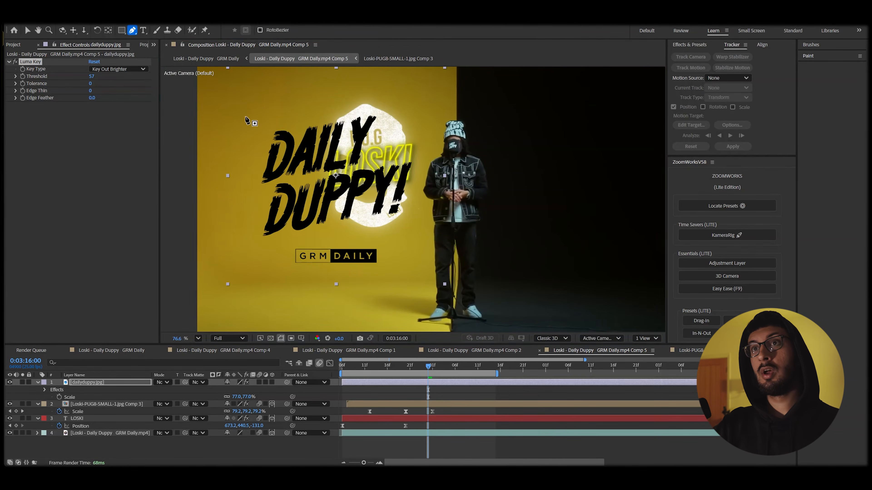
click(244, 116)
click(249, 179)
click(247, 235)
mouse_move(254, 252)
mouse_down()
mouse_move(269, 254)
mouse_move(302, 235)
mouse_up()
click(357, 230)
click(414, 224)
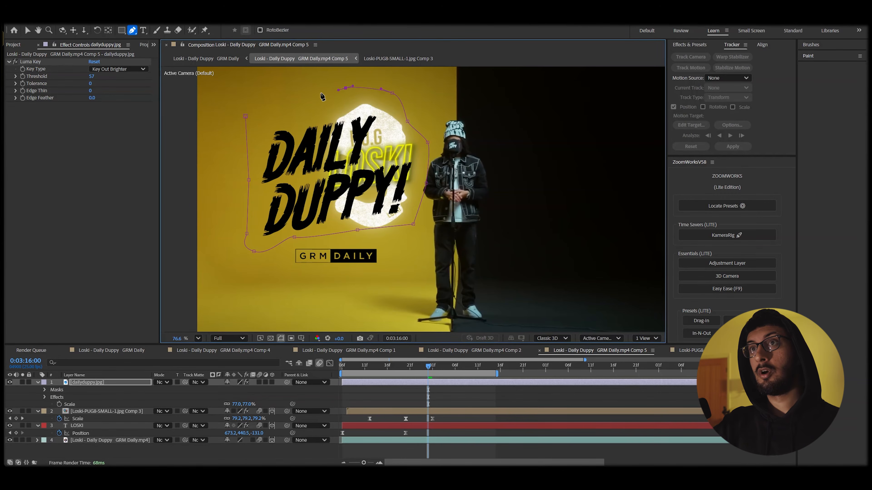
click(273, 112)
click(245, 117)
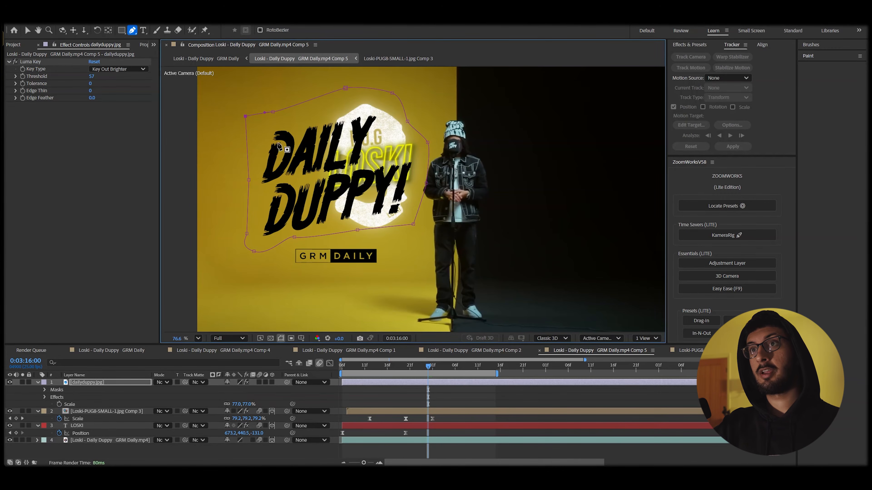
Apply Tint and set Map Black To white so the lettering turns white.
key(ctrl+space)
text(tint)
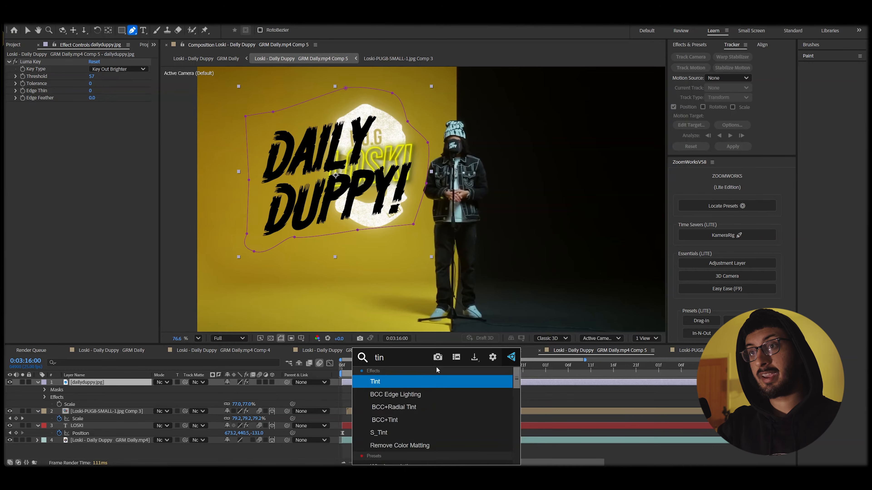
key(Return)
key(v)
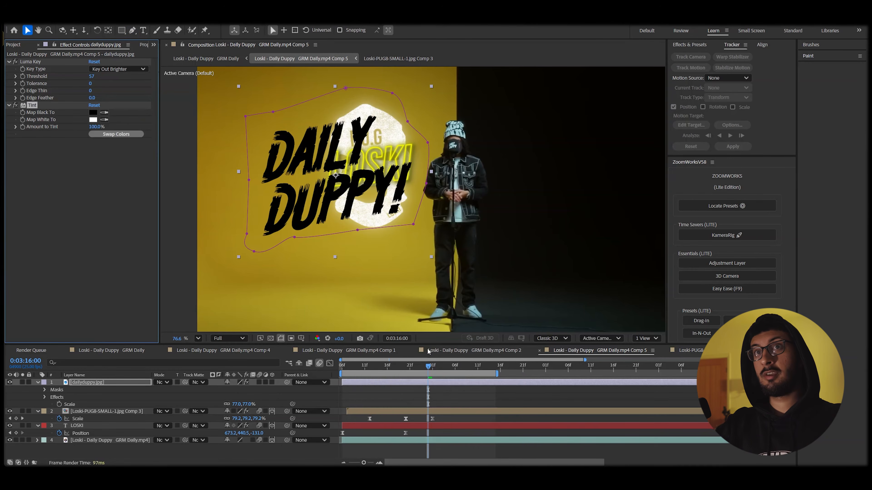
click(93, 113)
drag(360, 210, 300, 169)
click(523, 190)
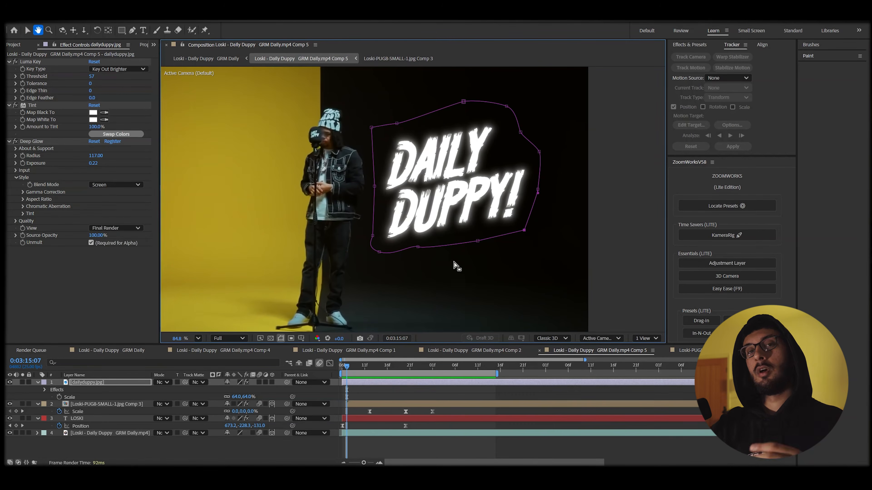
Preview and scrub the animation to check the glowing 64%-scaled Daily Duppy lettering.
key(v)
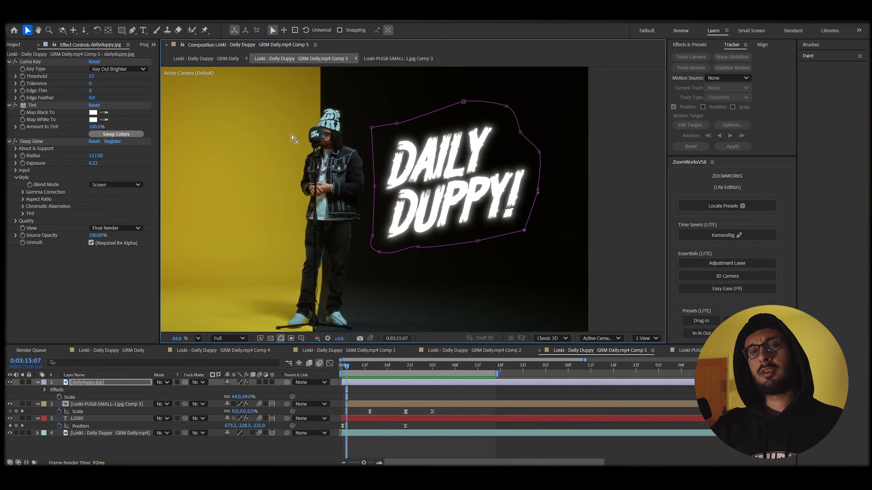
key(space)
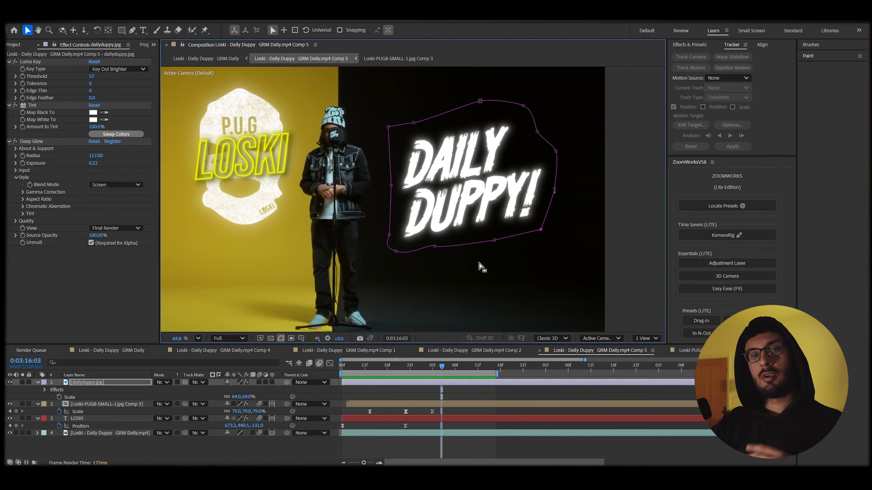
drag(469, 225, 416, 221)
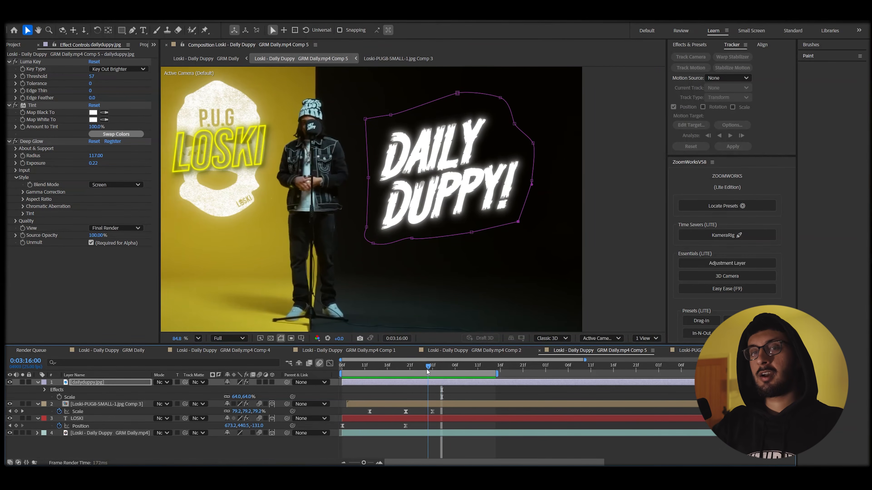
mouse_move(425, 372)
mouse_down()
mouse_move(406, 372)
mouse_move(418, 373)
mouse_up()
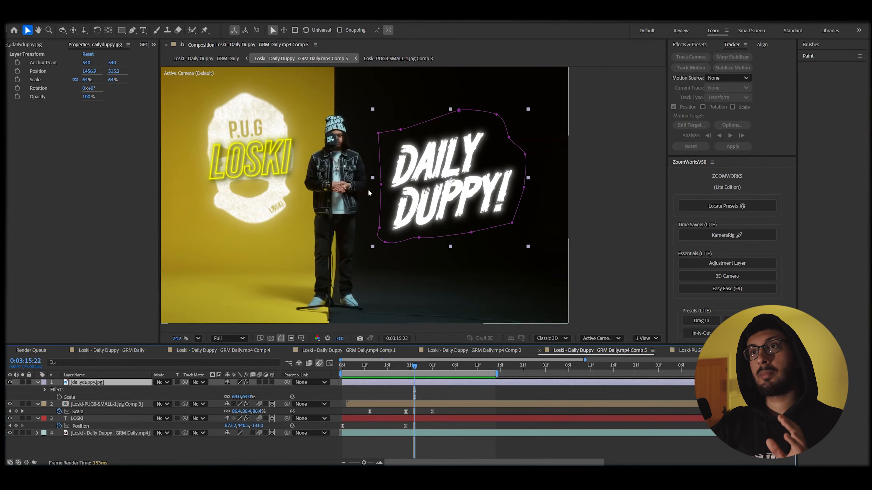
Add a wiggle(2,10) expression to the Daily Duppy logo's Rotation and preview it.
scroll(499, 198, up, 5)
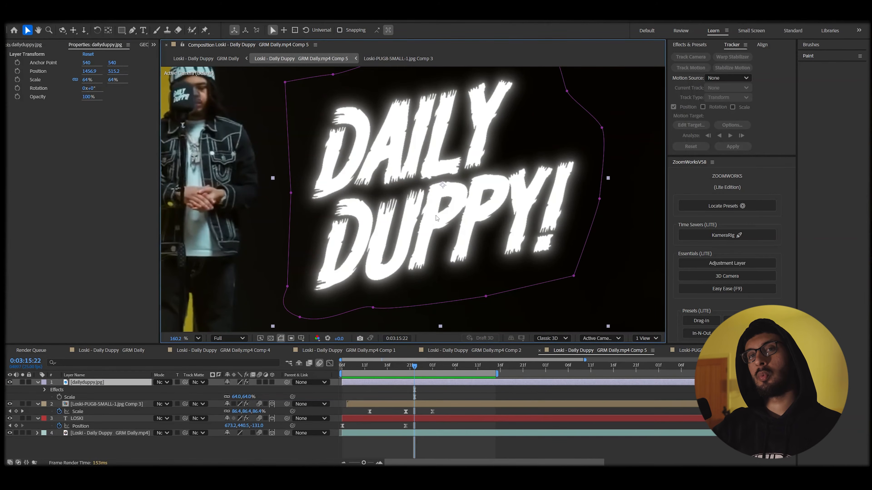
key(r)
key(alt+shift+equal)
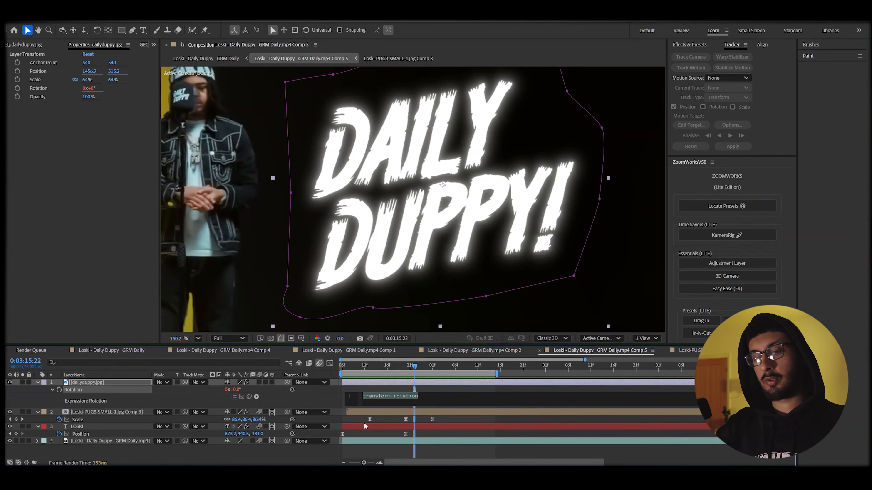
text(wi)
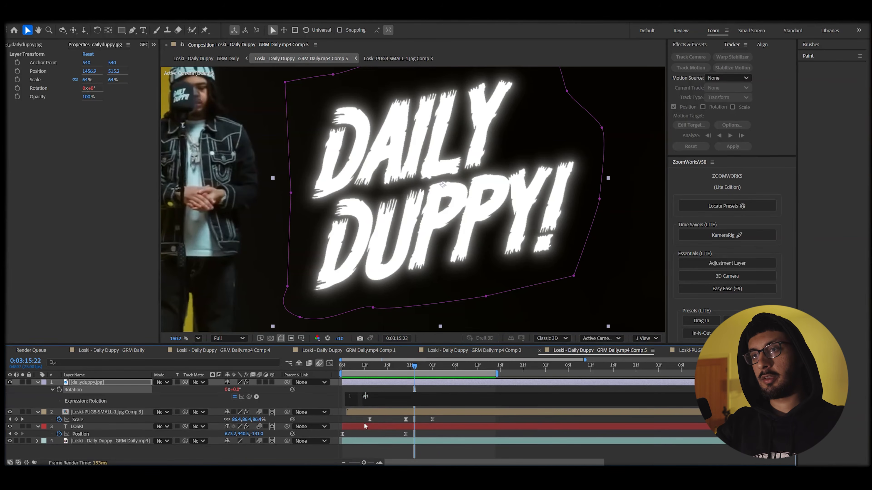
text(ggle(2,10)
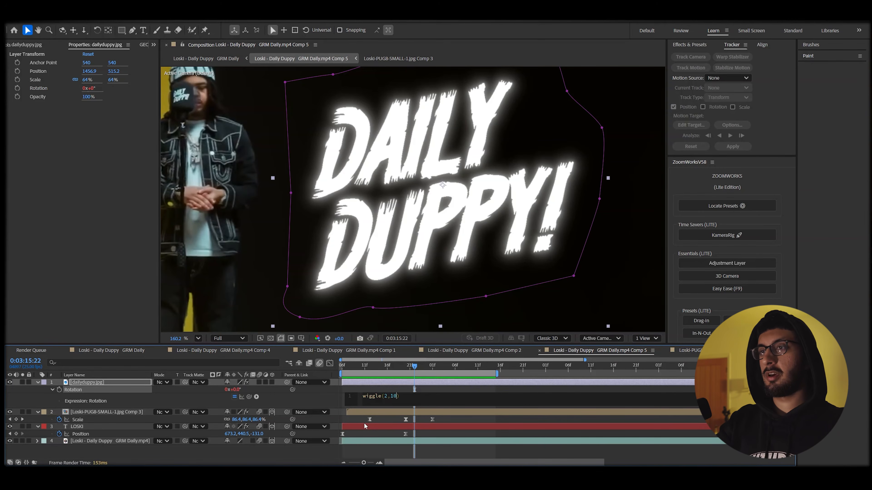
key(space)
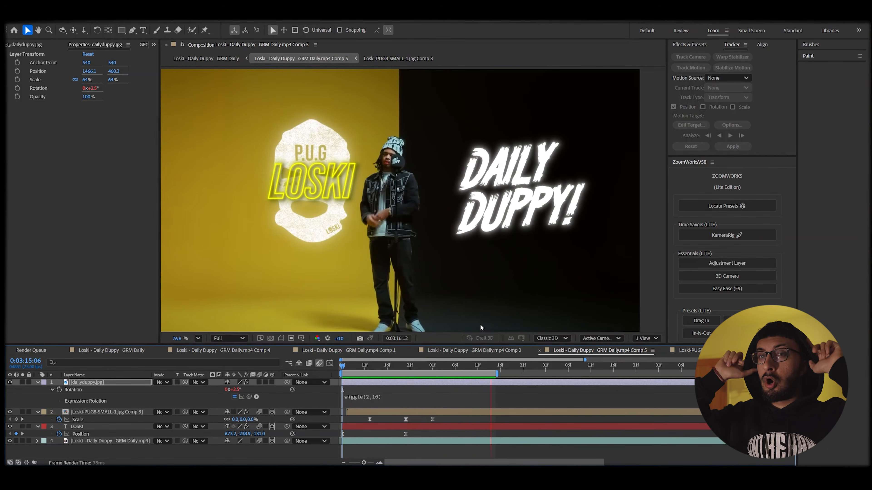
drag(364, 368, 414, 370)
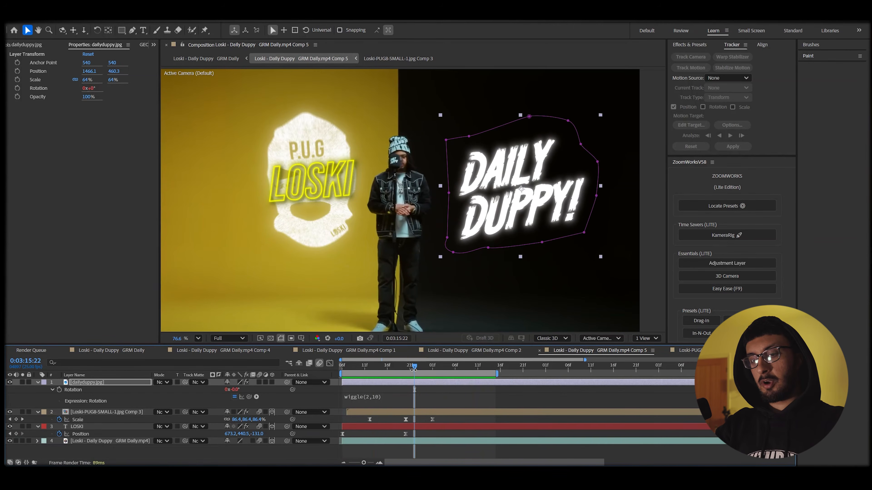
Keyframe the Daily Duppy logo's Position so it starts off-frame to the right.
key(p)
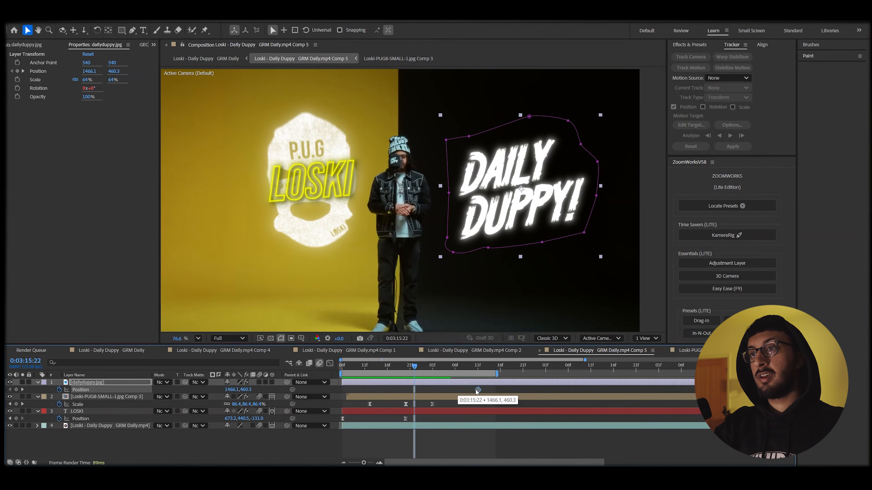
key(Page_Down)
drag(507, 219, 601, 213)
scroll(442, 208, down, 2)
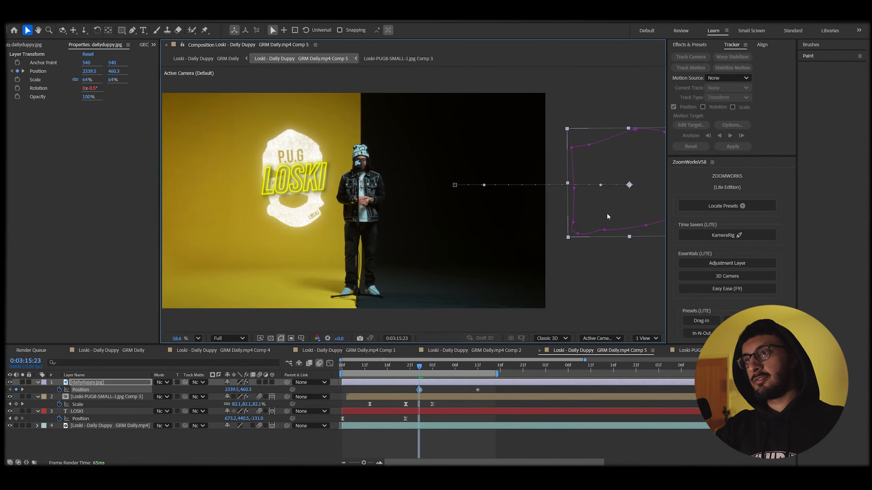
Ease both Position keyframes and pull the speed handle for a sharp early peak.
drag(506, 389, 399, 401)
key(F9)
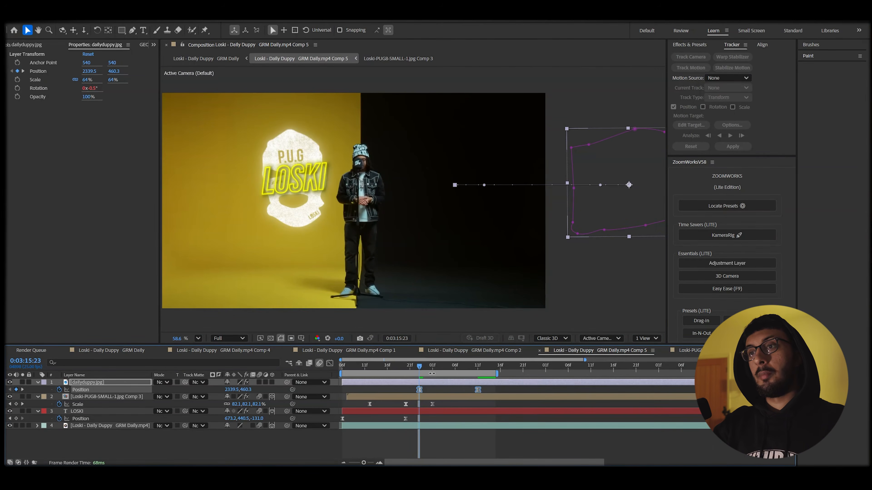
click(330, 363)
drag(467, 442, 448, 442)
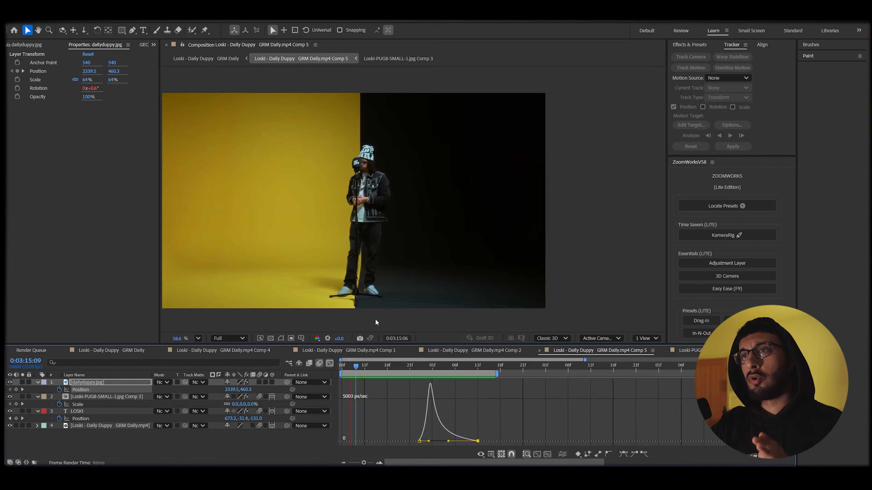
scroll(392, 251, up, 1)
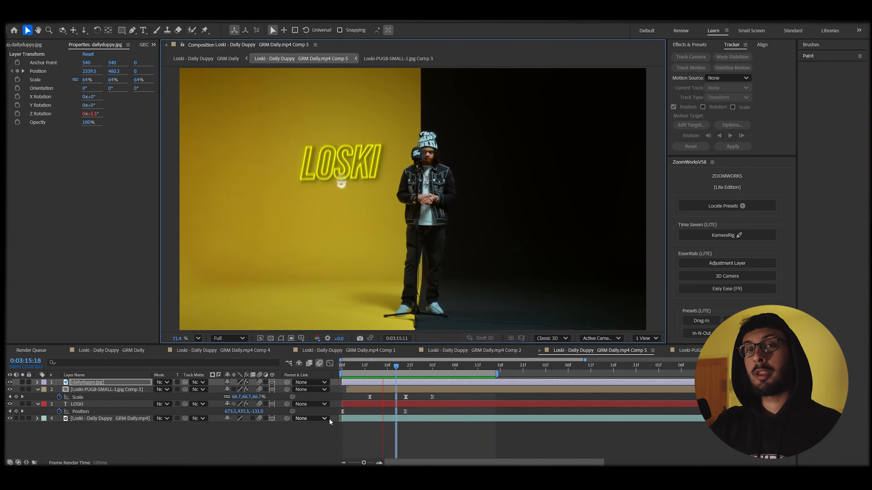
Create Camera 1 as a Two-Node Camera using the 35mm preset.
right_click(185, 431)
mouse_move(240, 332)
click(329, 374)
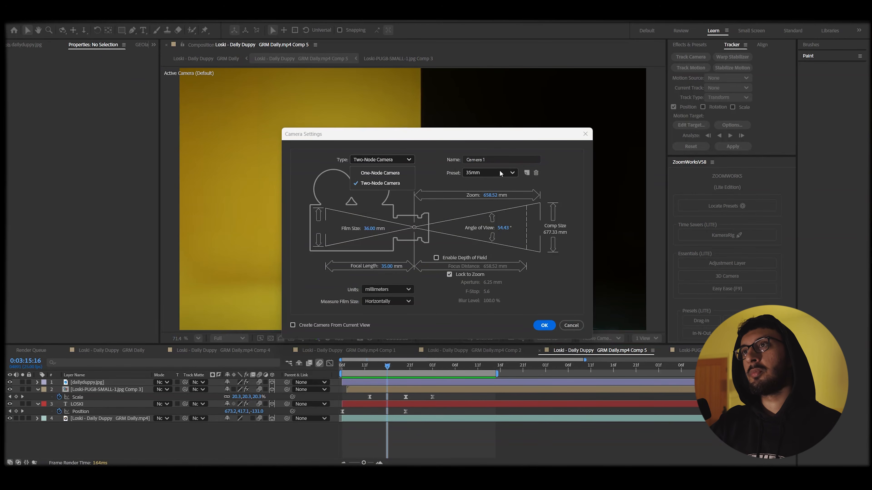
click(493, 175)
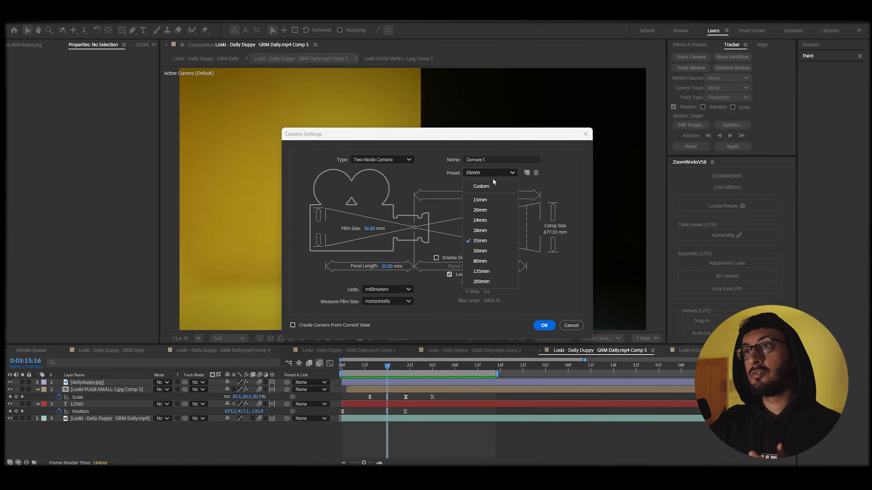
click(489, 241)
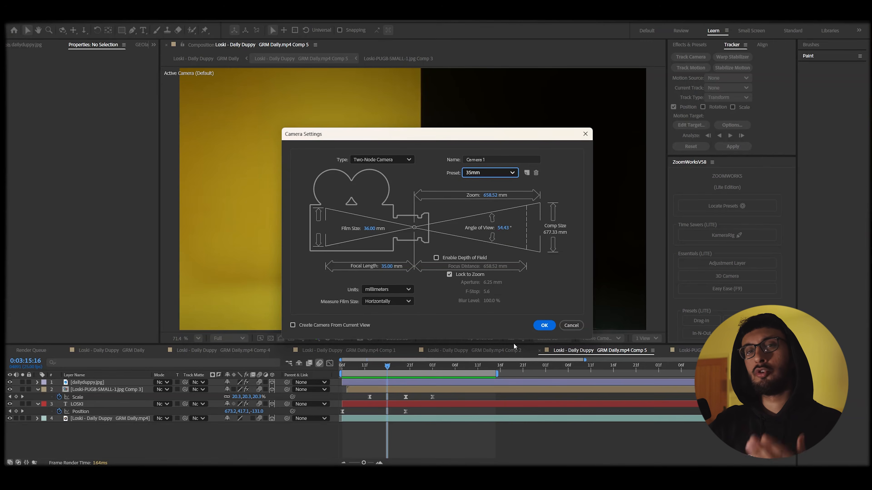
key(Return)
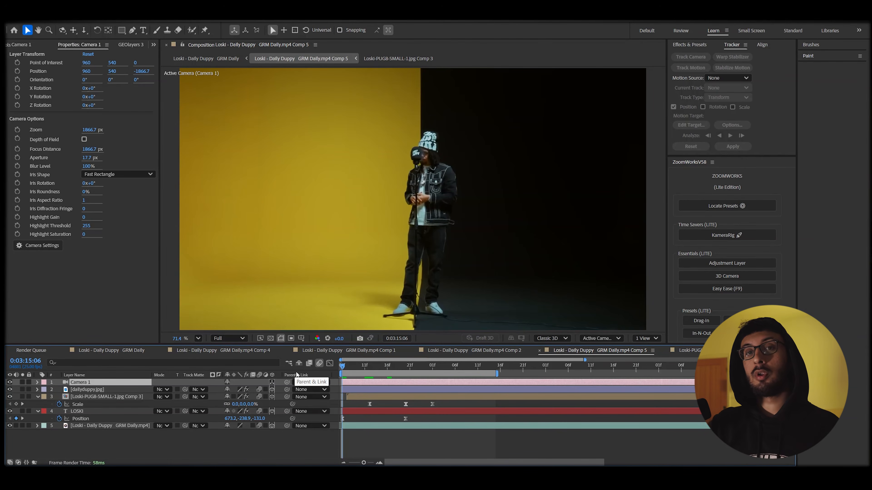
Add keyframes to Camera 1's Point of Interest and Position.
click(37, 382)
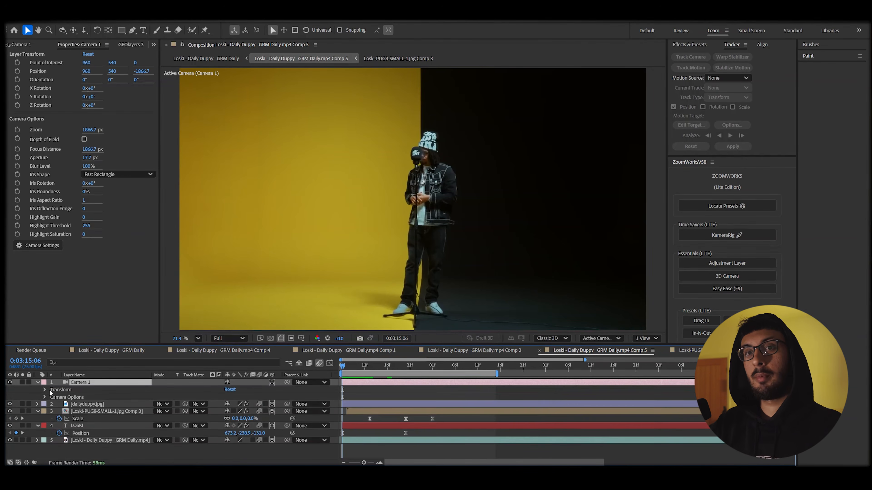
click(45, 390)
click(59, 397)
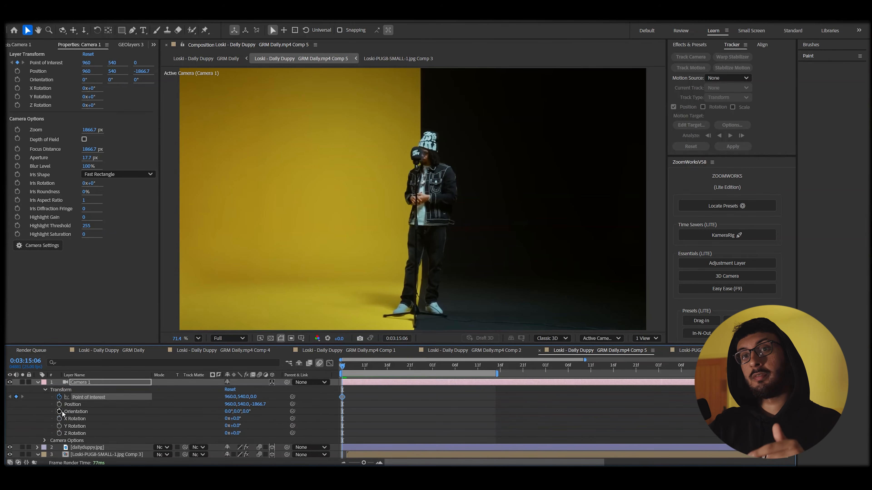
click(59, 404)
scroll(285, 429, down, 3)
Shift the camera's starting keyframes to just after LOSKI first appears.
click(355, 366)
drag(360, 367, 409, 365)
scroll(385, 391, up, 3)
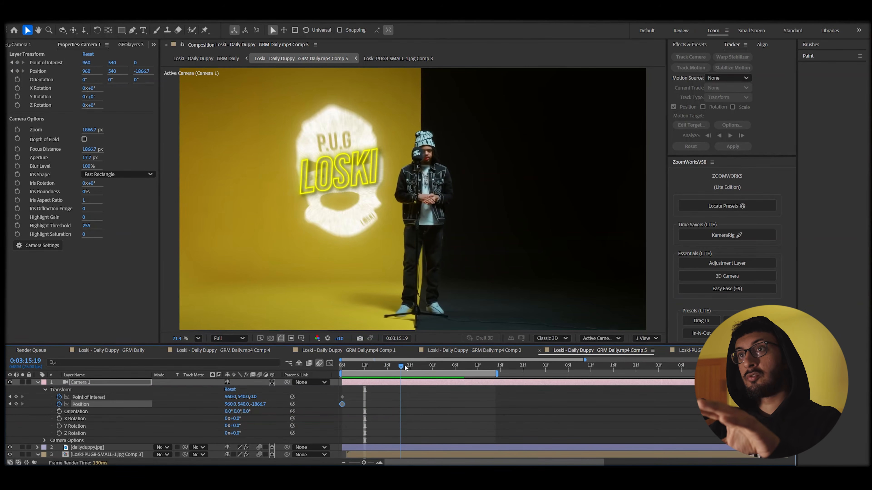
drag(412, 365, 452, 355)
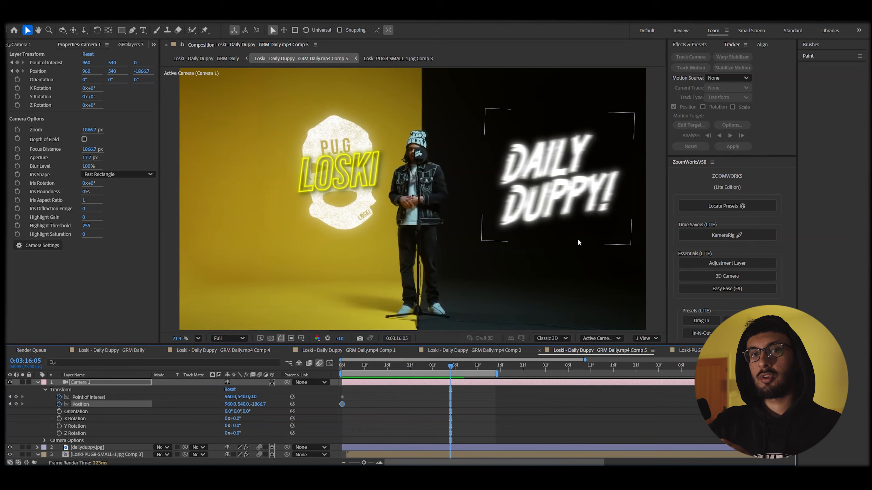
click(360, 364)
shift+click(342, 397)
drag(361, 367, 387, 366)
scroll(385, 202, down, 3)
scroll(385, 202, up, 3)
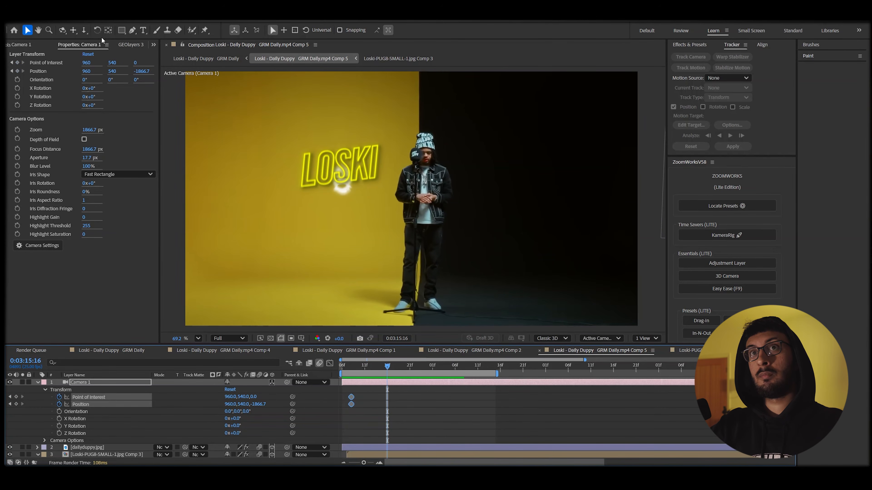
click(84, 30)
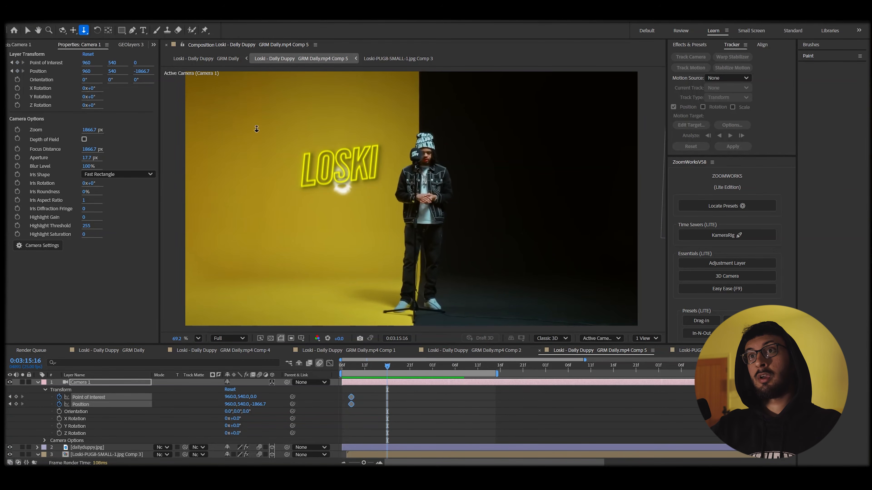
Dolly Camera 1 in on LOSKI, then further in on the P.U.G mask near 0:03:15:20.
drag(339, 174, 335, 129)
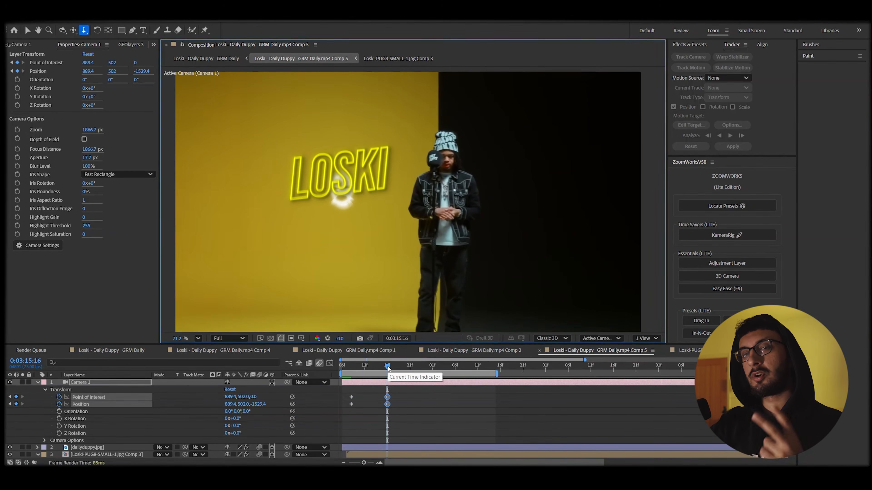
drag(387, 368, 407, 367)
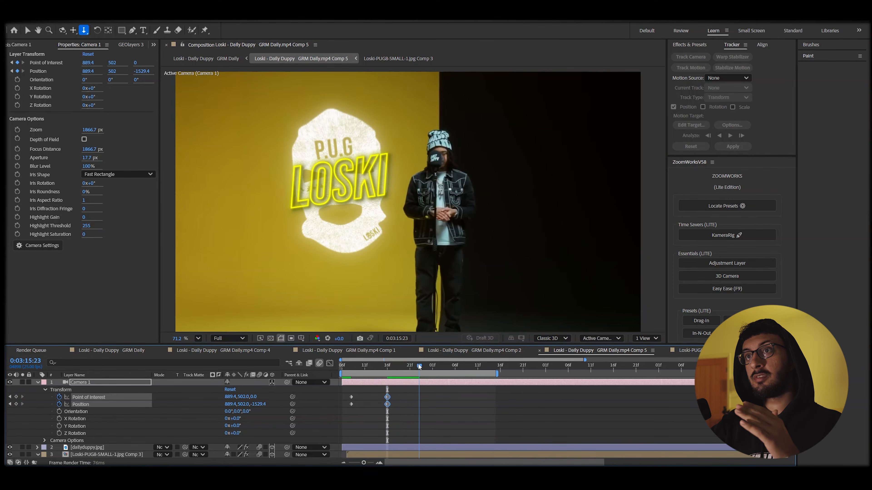
scroll(349, 171, down, 1)
drag(342, 151, 344, 134)
drag(405, 367, 451, 366)
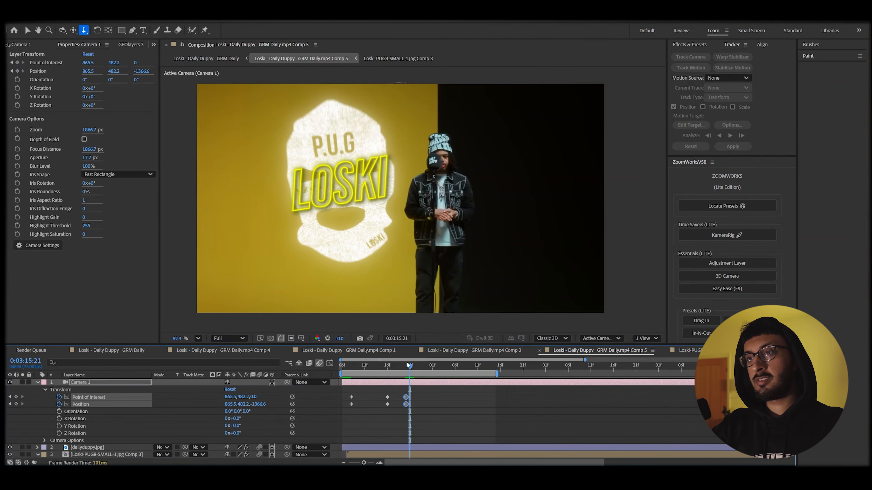
drag(564, 173, 509, 168)
drag(450, 367, 423, 373)
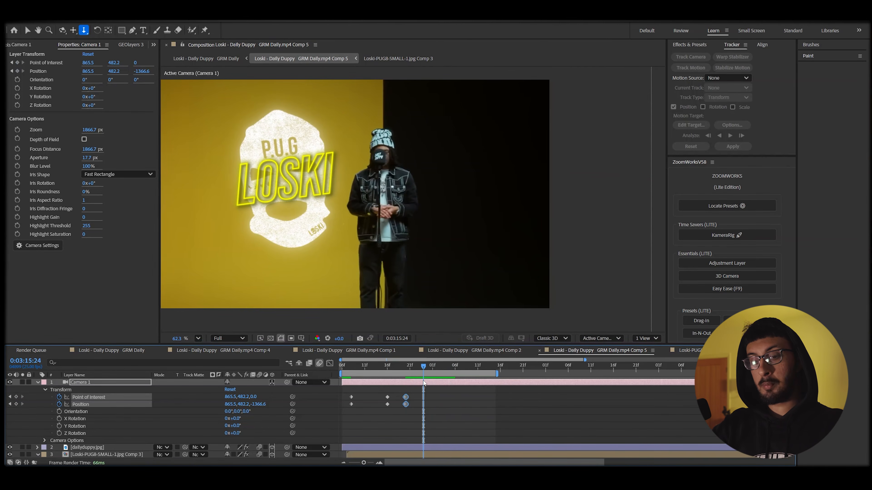
drag(413, 369, 465, 372)
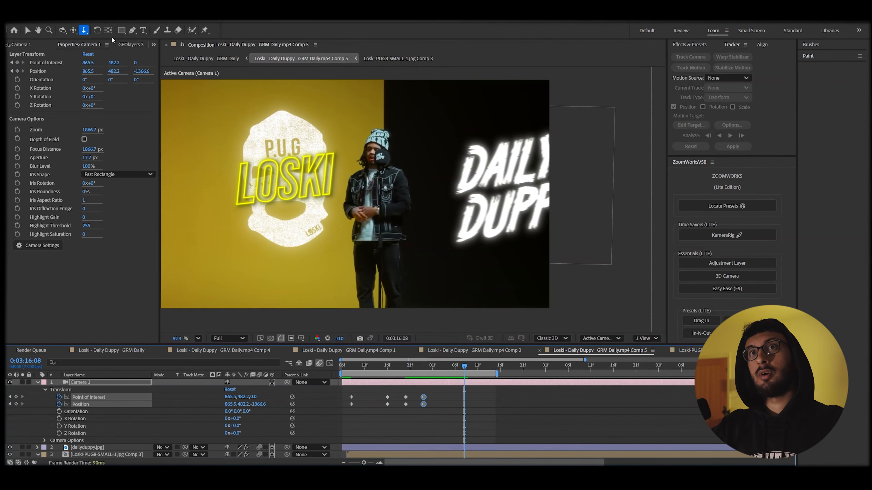
Pan Camera 1 right to frame the Daily Duppy logo and preview the move.
click(73, 33)
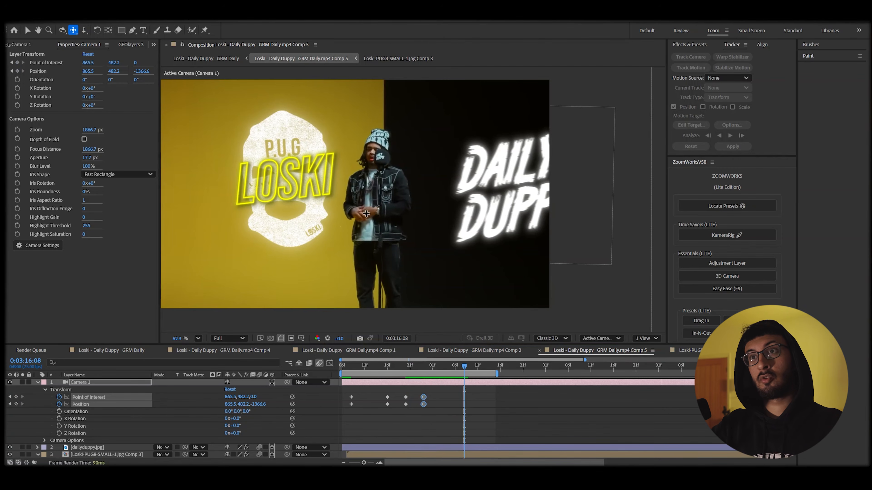
drag(370, 187, 258, 193)
key(space)
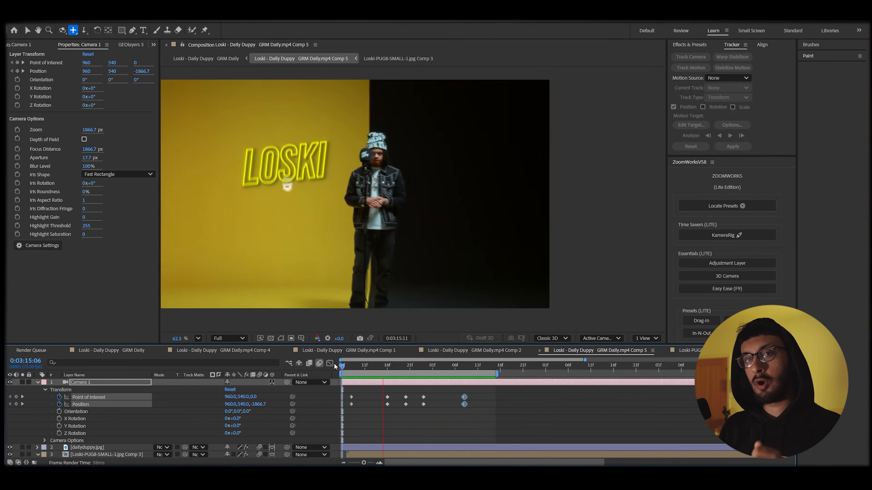
key(space)
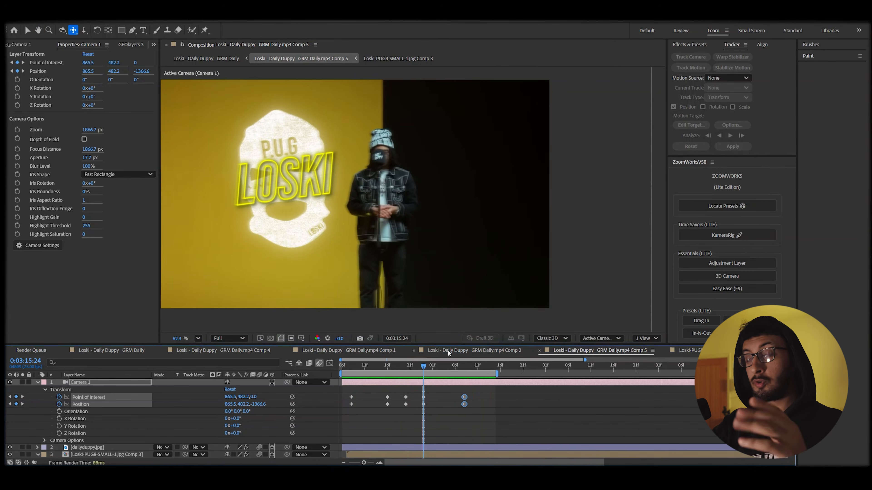
Apply Easy Ease (F9) to all Camera 1 keyframes and show their speed graph.
drag(472, 416, 342, 387)
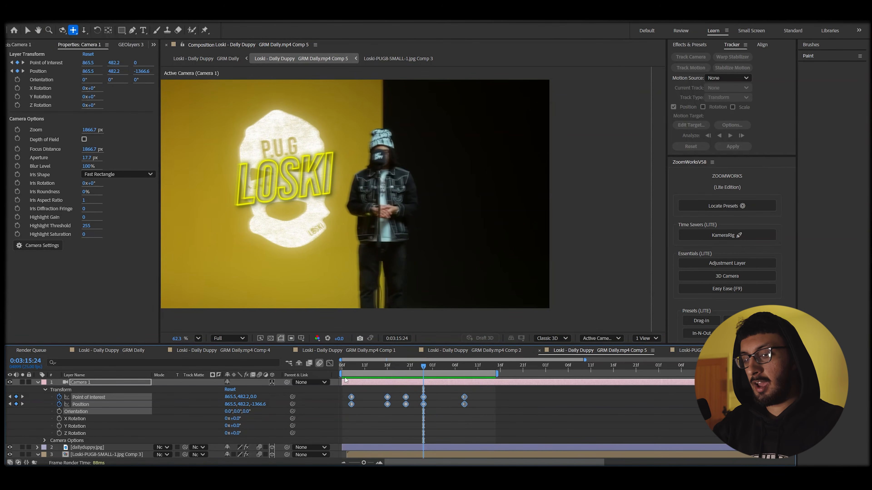
key(F9)
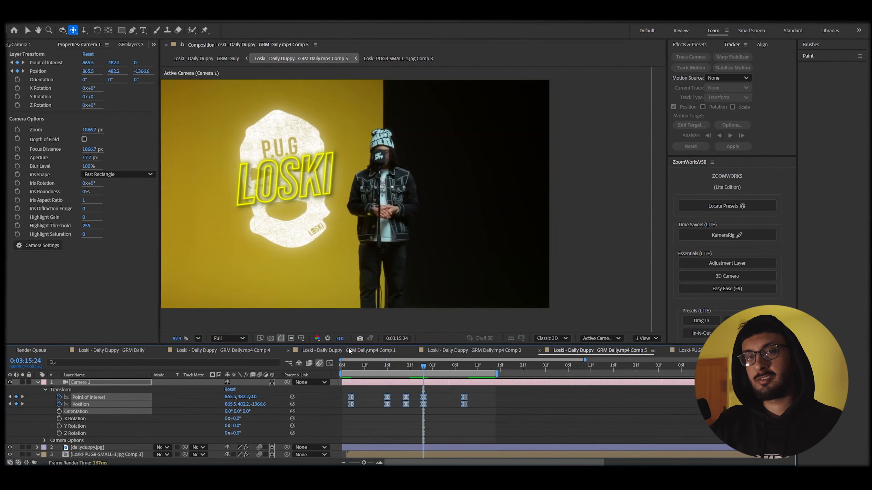
key(shift+F3)
Zoom into the Graph Editor and lengthen the influence handles into and out of the 16f keyframes.
click(385, 365)
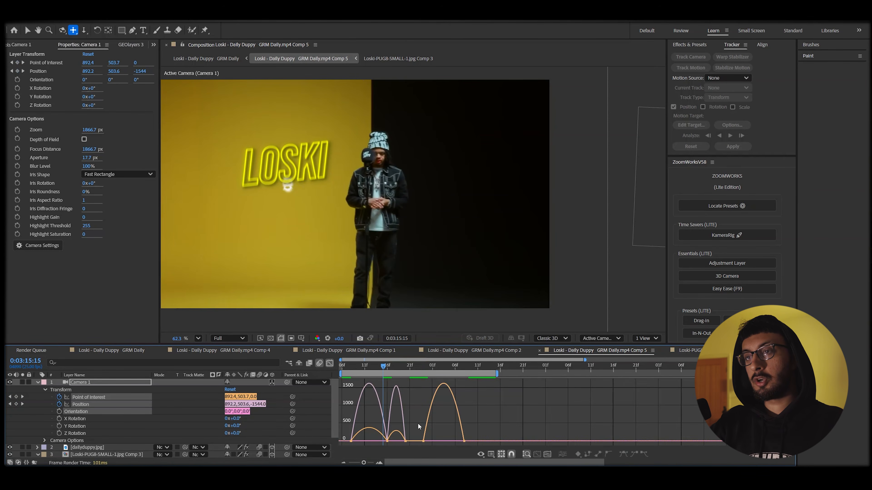
drag(412, 368, 344, 367)
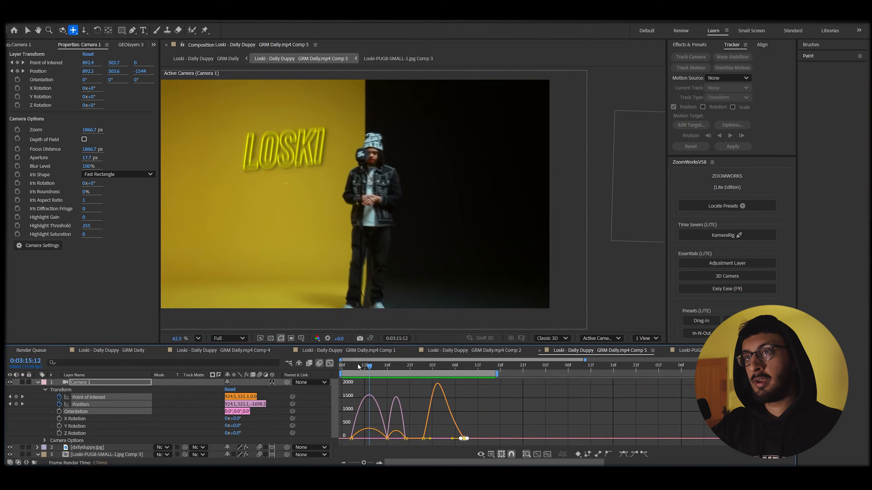
click(379, 463)
drag(512, 411, 473, 439)
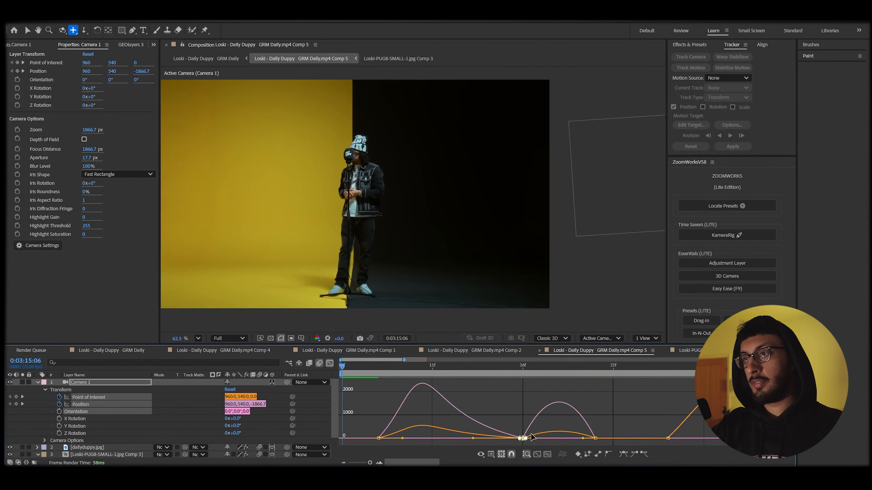
drag(528, 441, 544, 440)
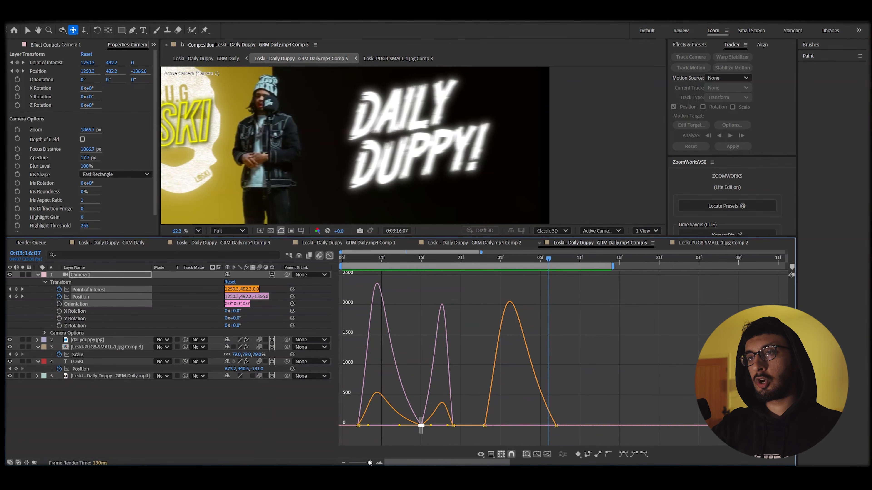
drag(370, 462, 397, 465)
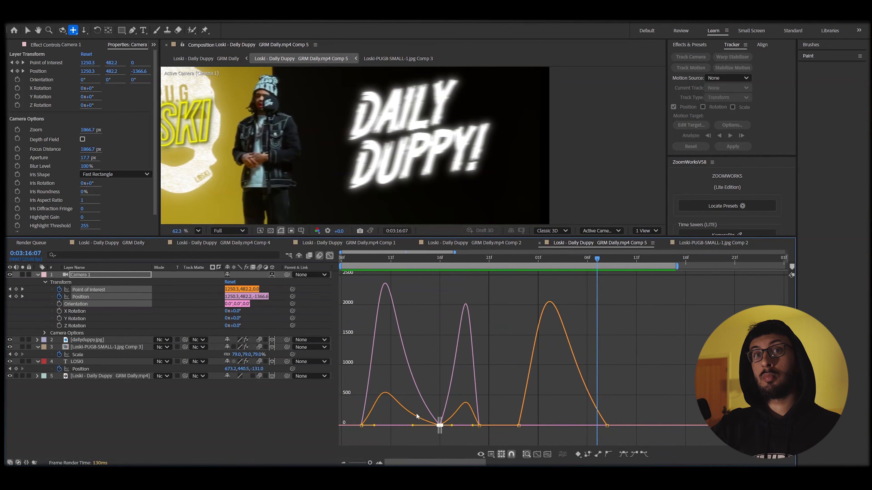